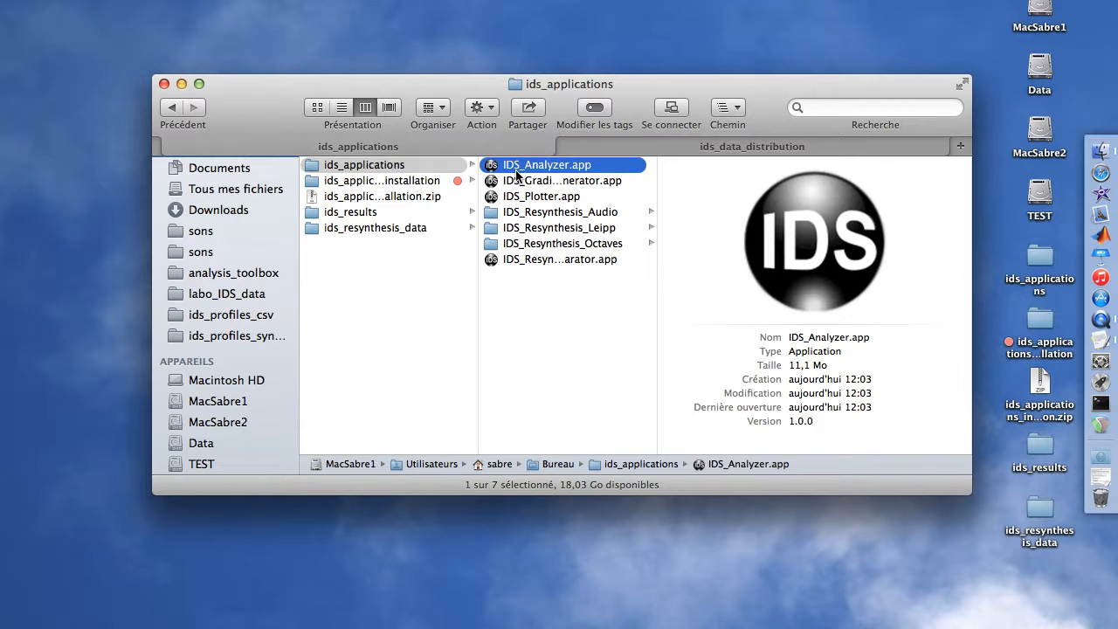
Launch IDS_Analyzer.app, bring its window fully into view and show the subband details of the mappings at 44100 Hz.
double_click(517, 173)
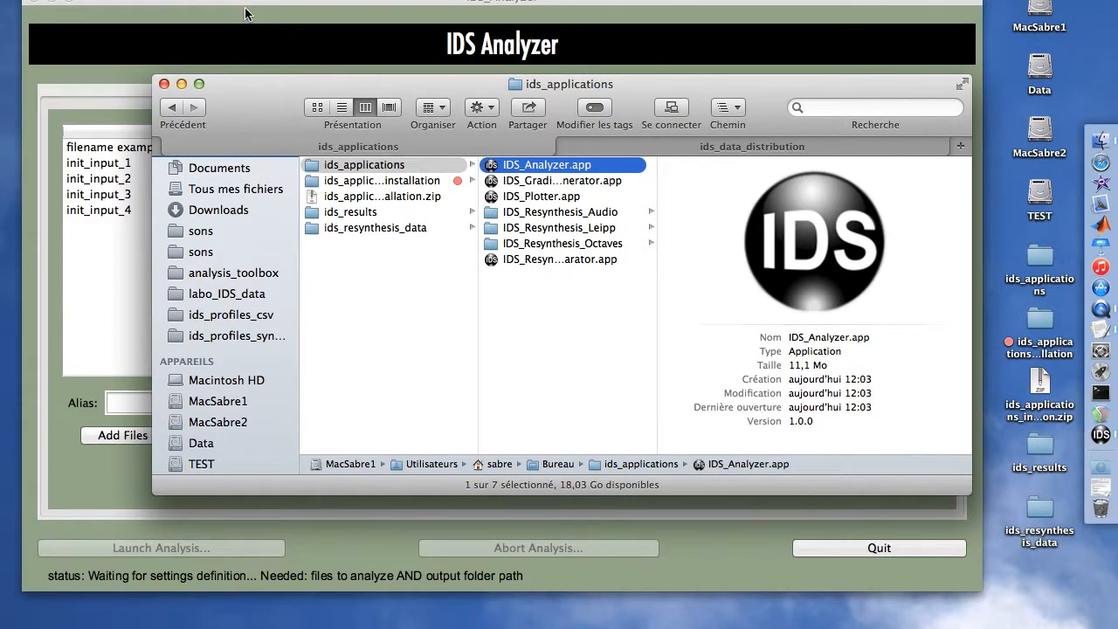
click(246, 14)
drag(245, 7, 278, 30)
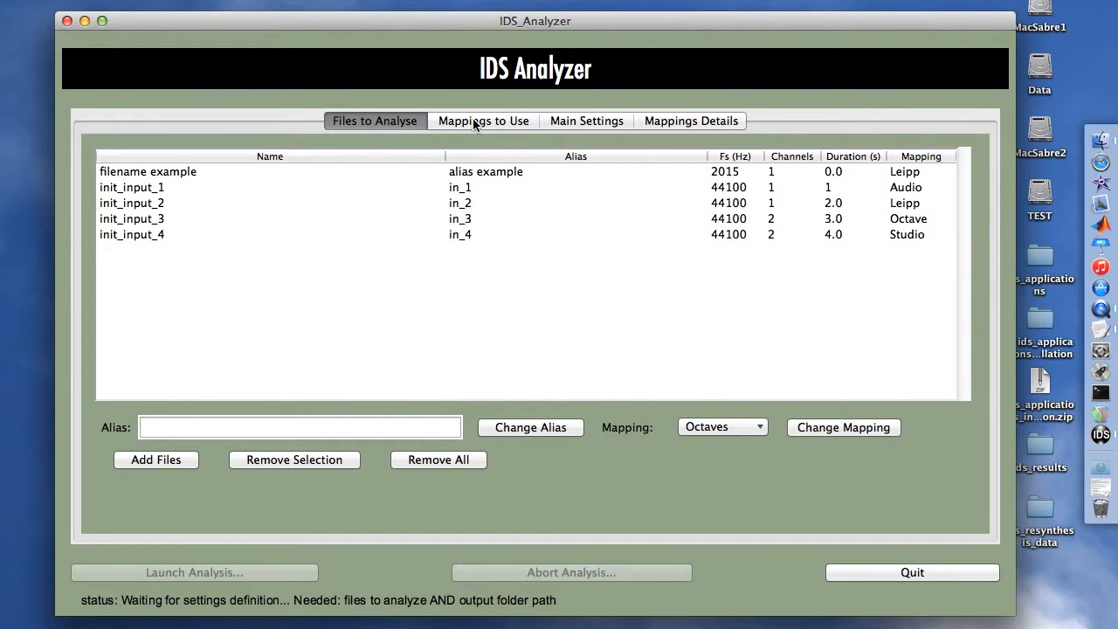
click(660, 123)
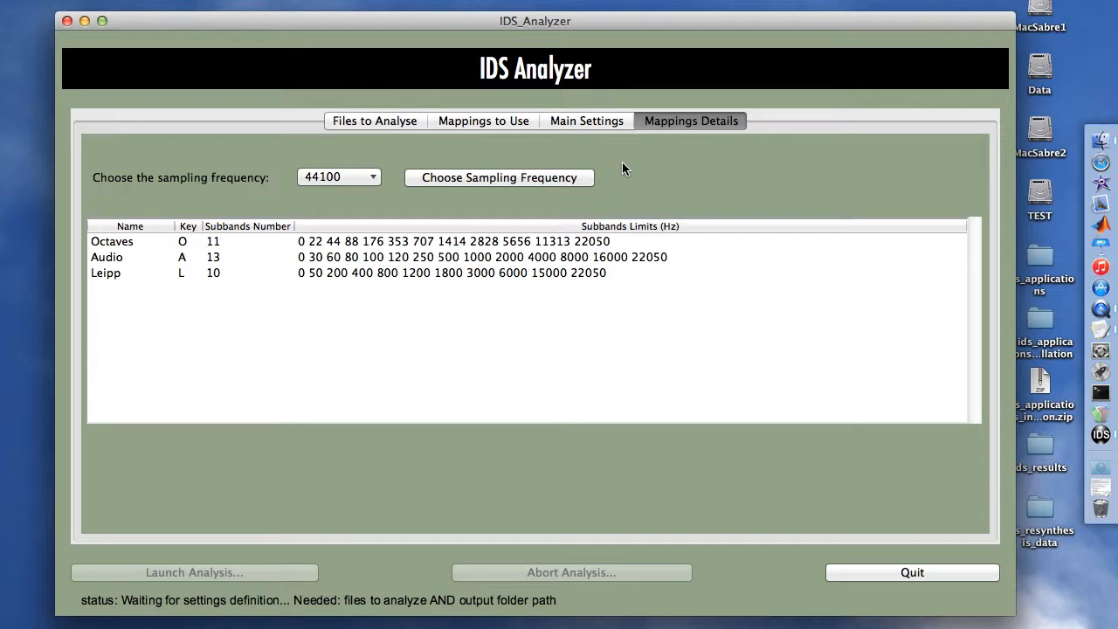
Set the inputs main folder to the inputs_mono folder inside sons.
click(568, 121)
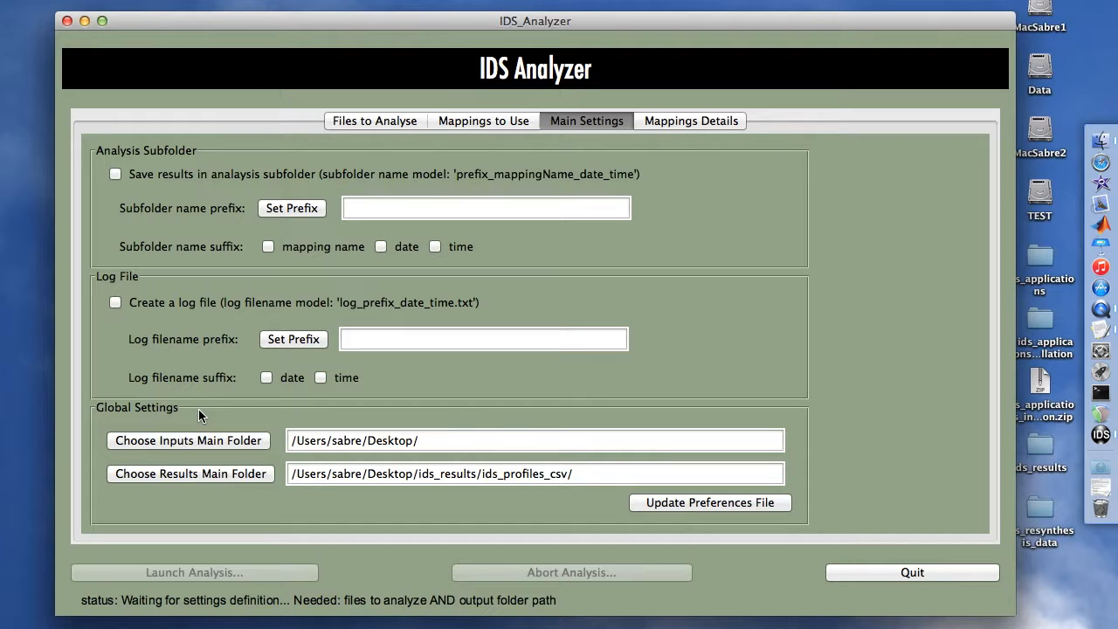
click(141, 439)
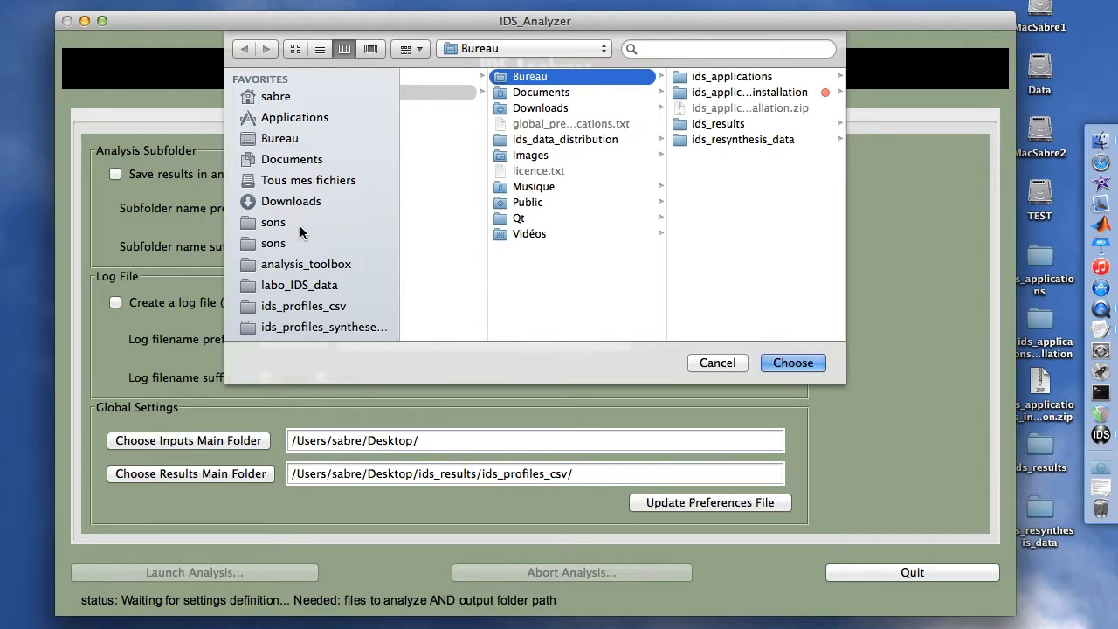
click(301, 223)
click(428, 113)
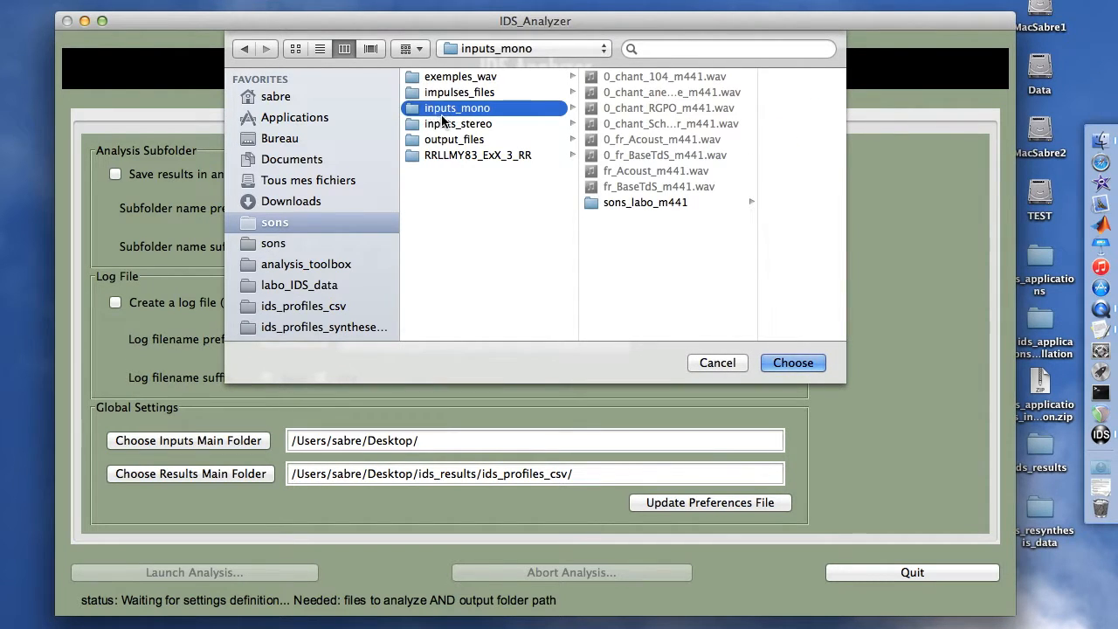
click(780, 363)
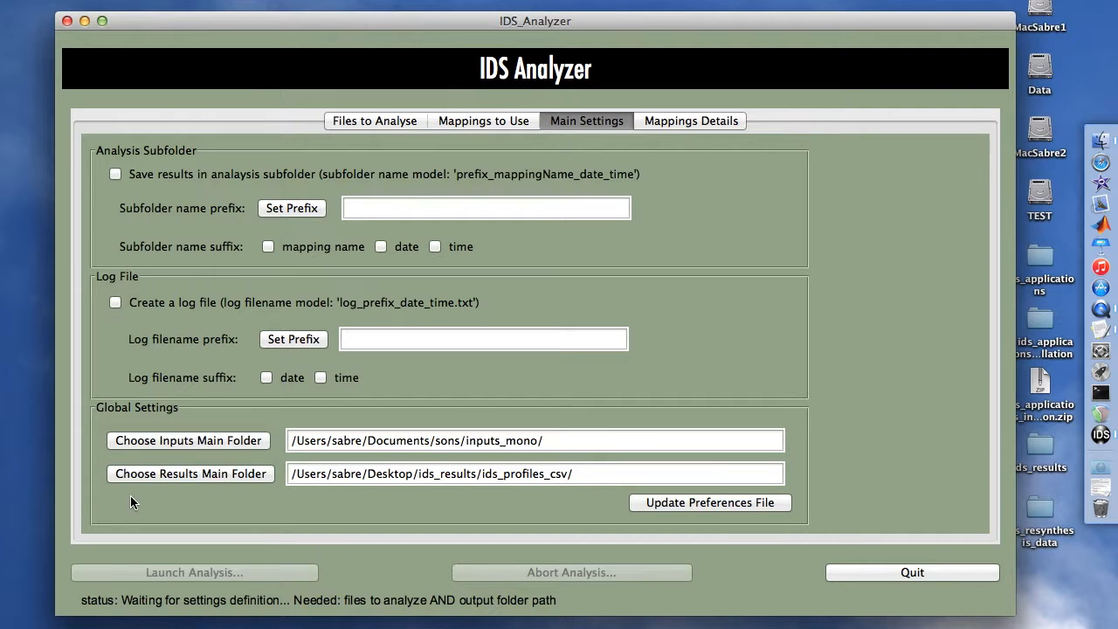
Set the results main folder to ids_results/ids_profiles_csv/Leipp and save the global settings to the preferences file.
click(140, 475)
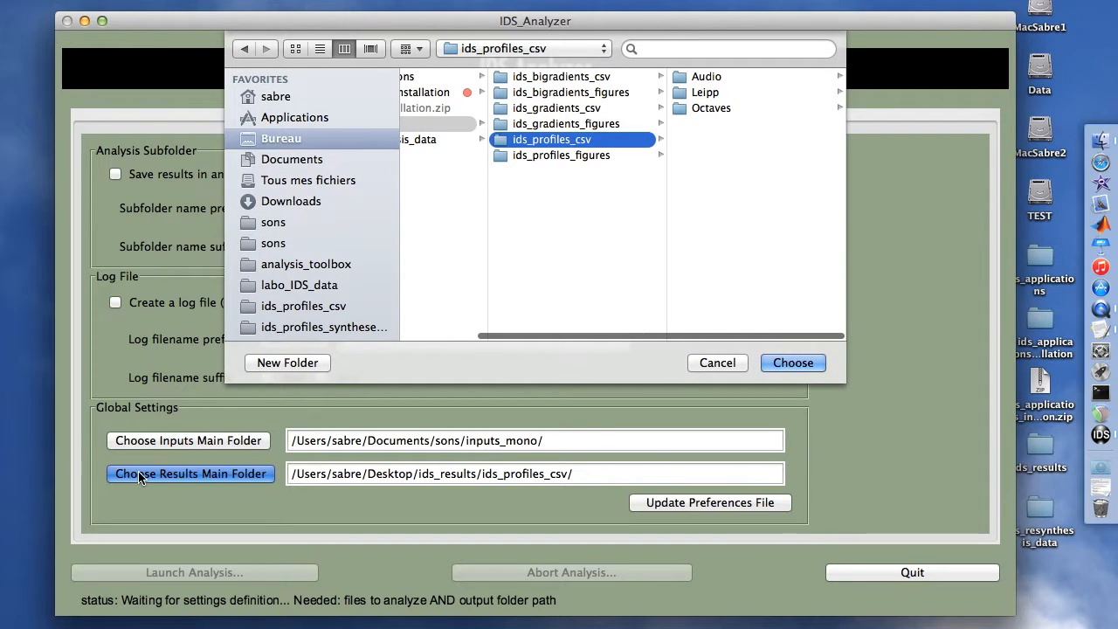
key(Right)
key(Down)
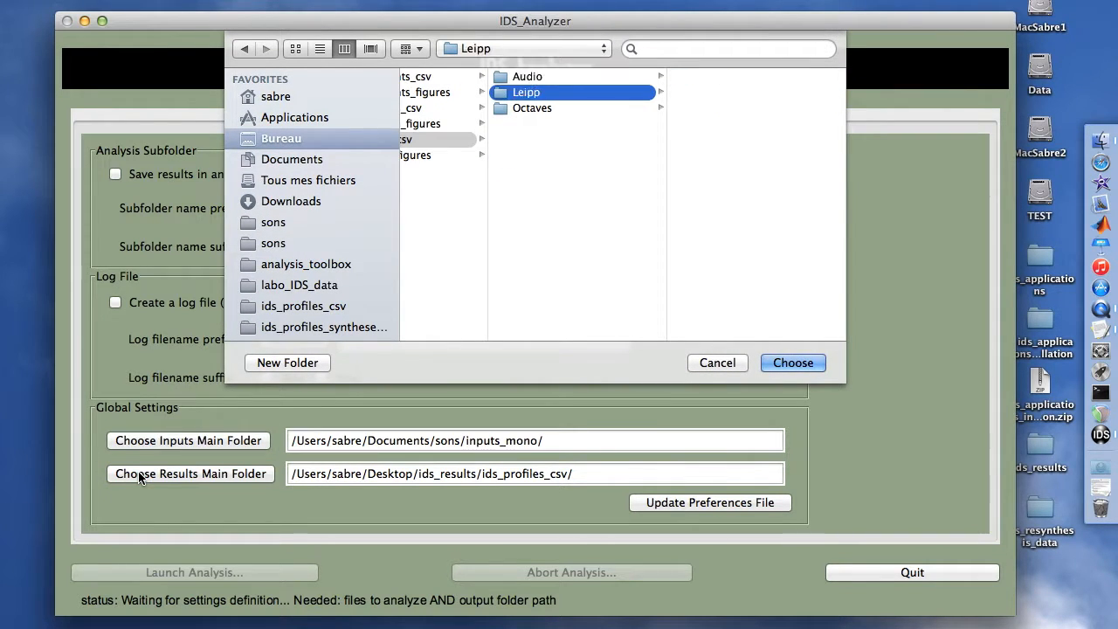
key(Return)
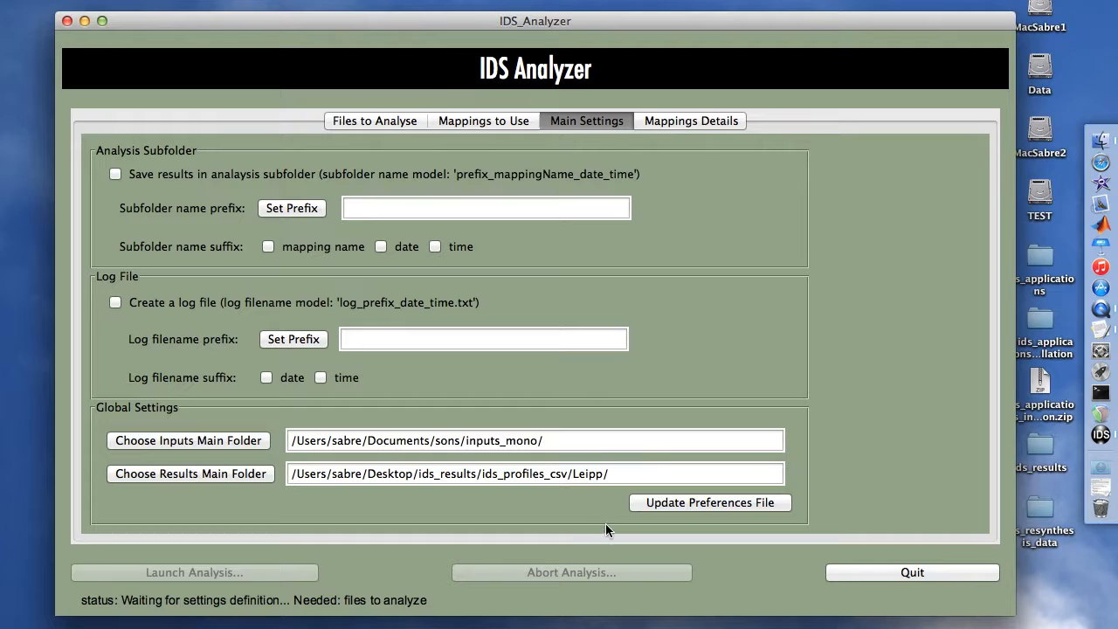
click(656, 503)
Switch to the Finder and examine the folder paths saved in prefs_ids_analyzer.txt within ids_data_distribution, returning to IDS_Analyzer.
key(super+Tab)
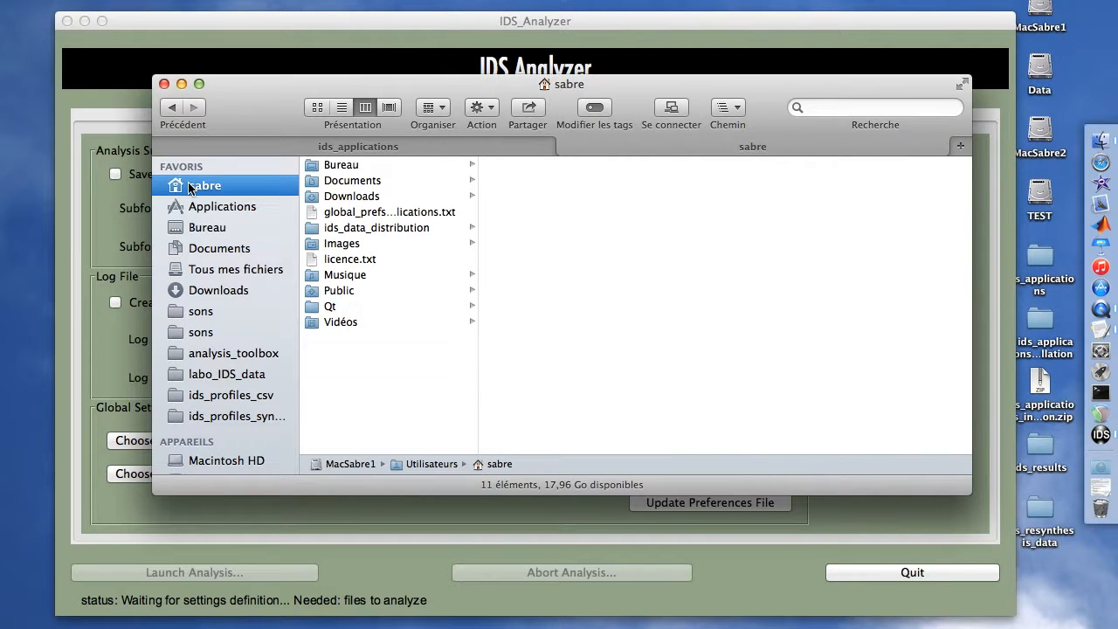
click(346, 228)
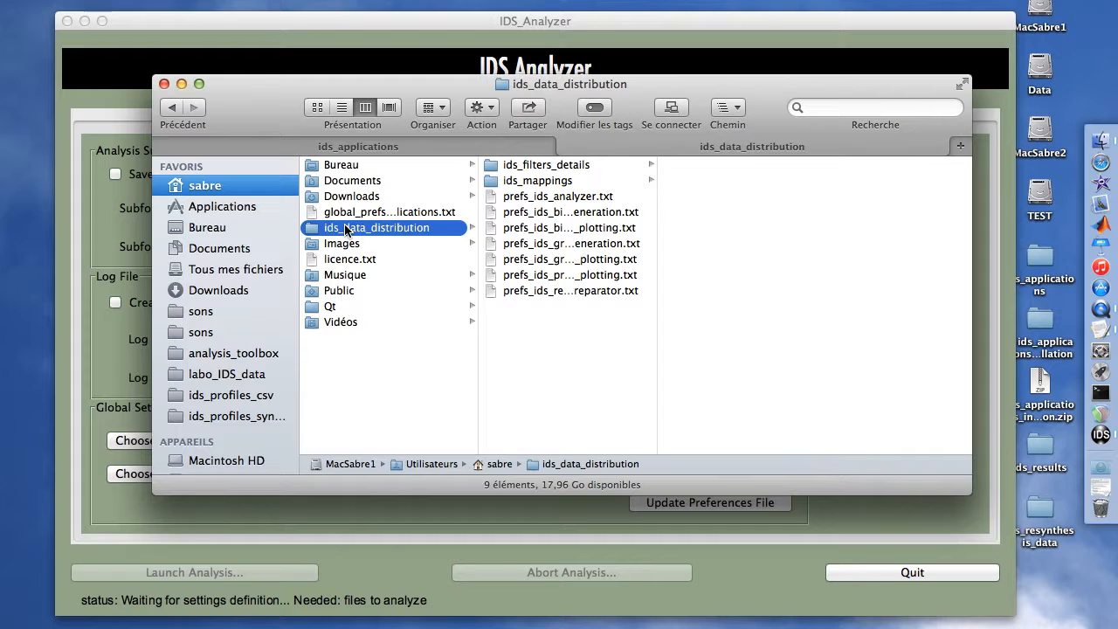
click(512, 199)
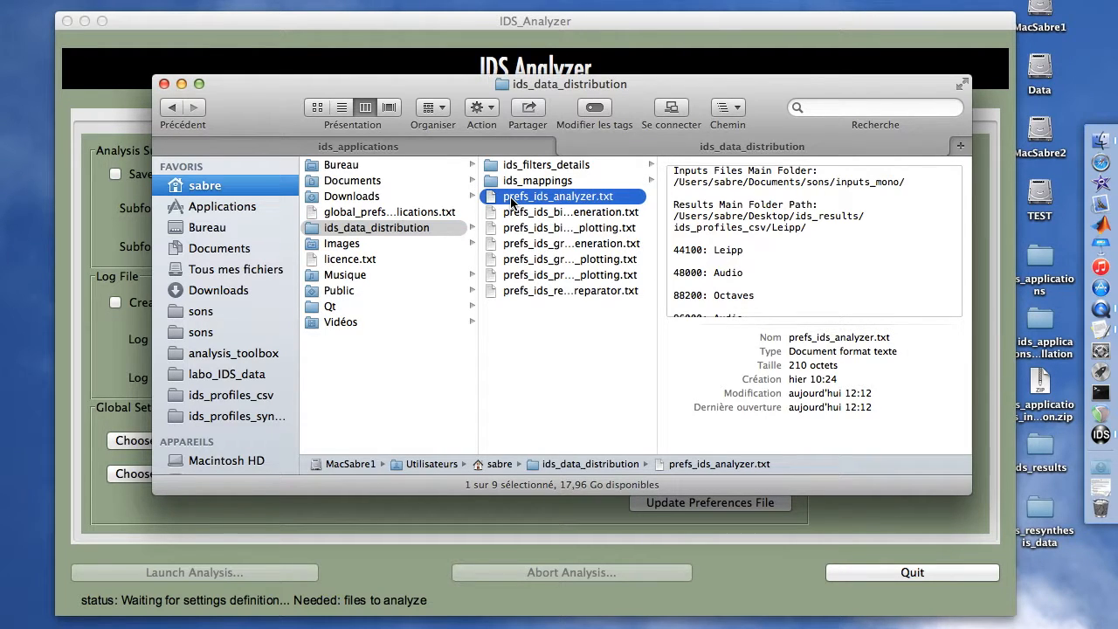
key(space)
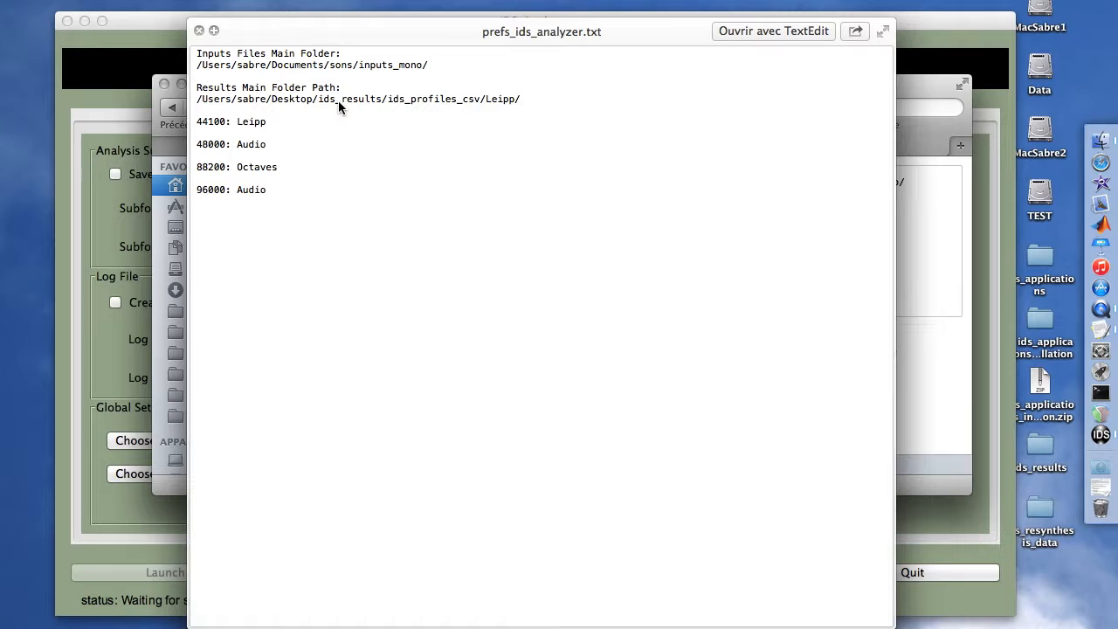
key(space)
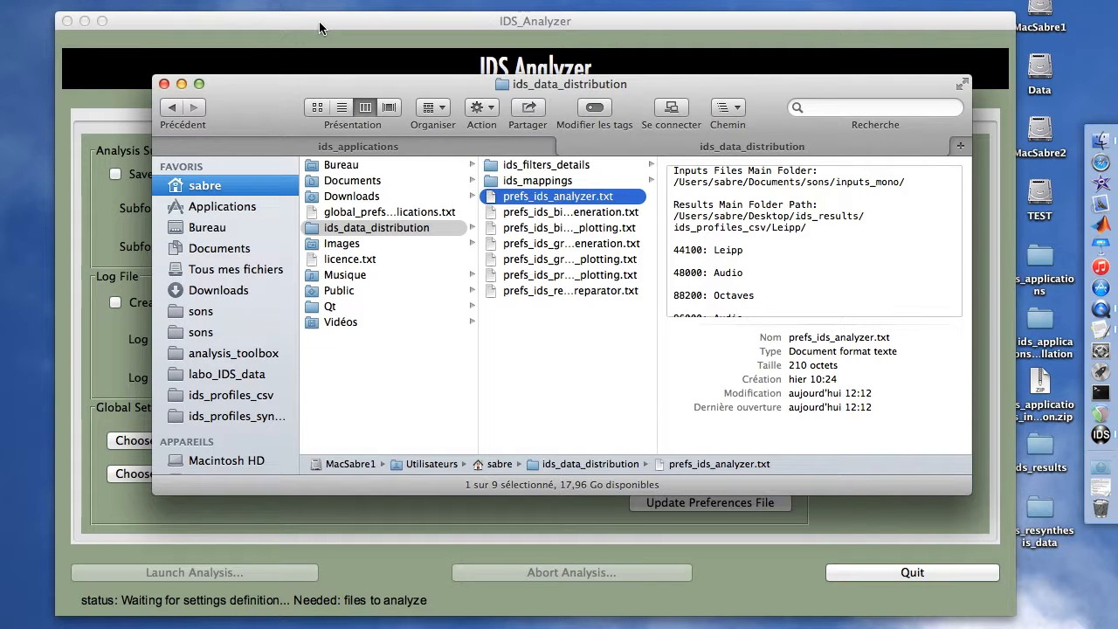
key(super+Tab)
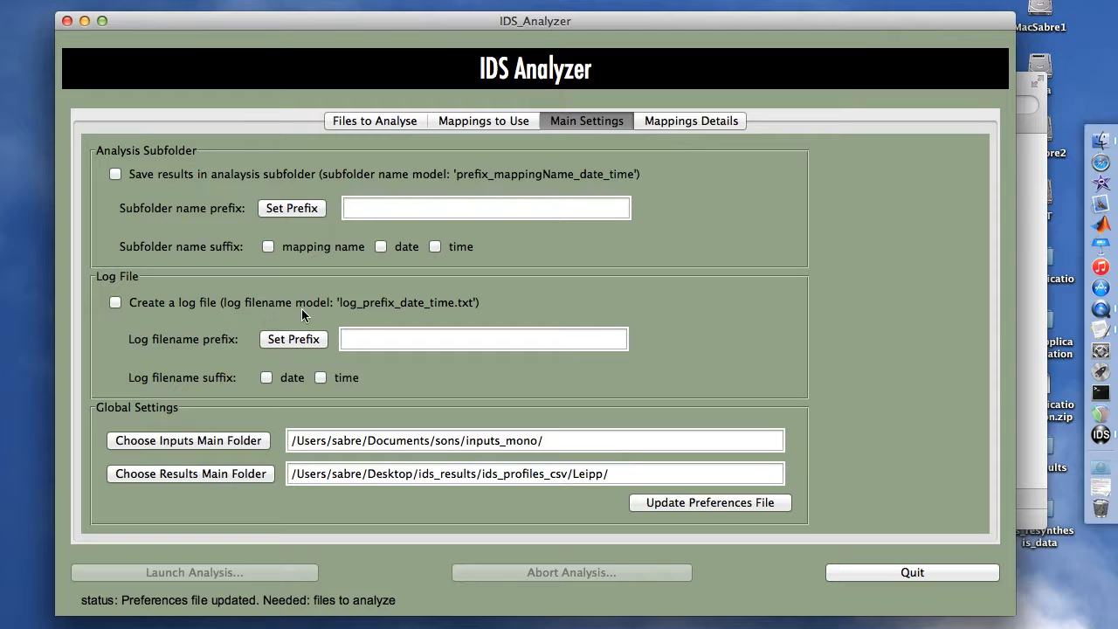
Enable log file creation with the filename prefix Test and the date as suffix.
click(377, 339)
text(Test)
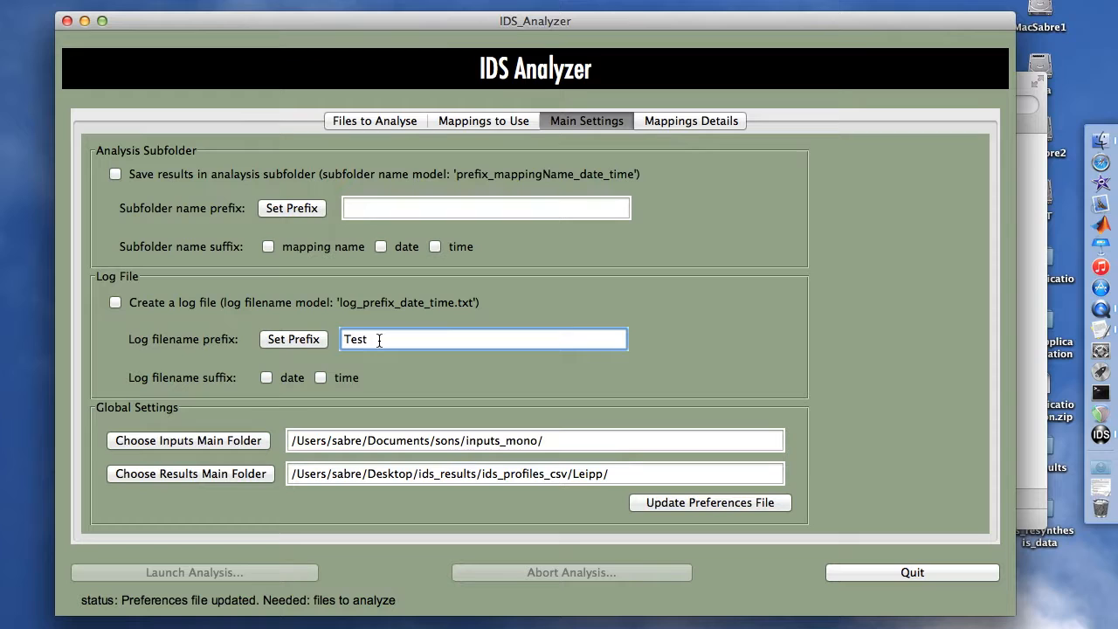
click(295, 340)
click(115, 303)
Save results in an analysis subfolder named with the prefix Test plus the mapping name and date suffixes.
click(409, 210)
text(Test)
click(280, 214)
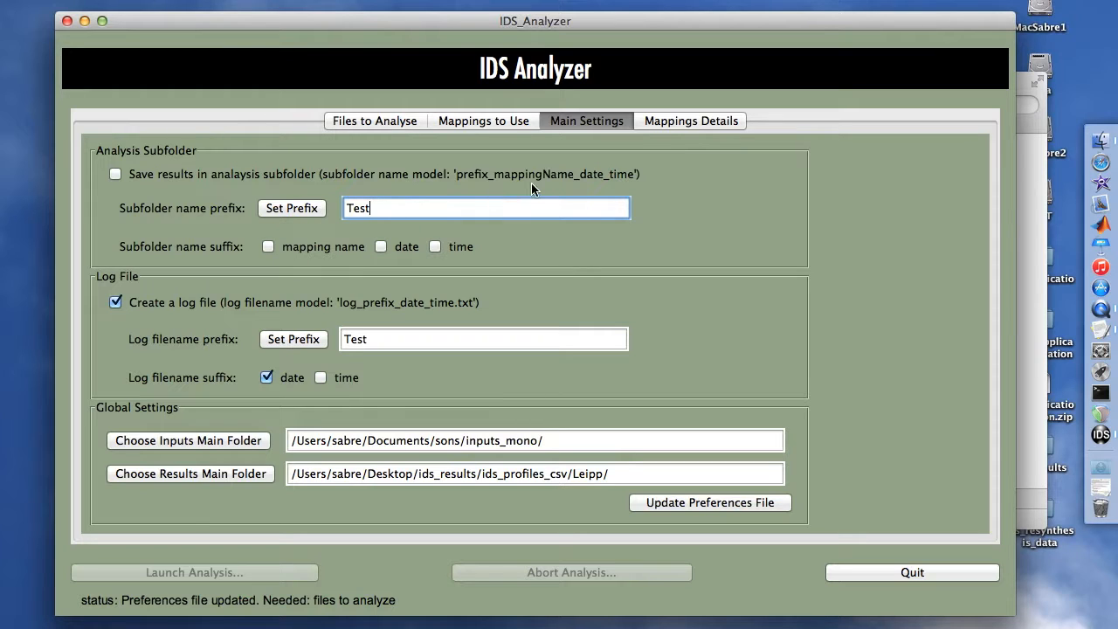
click(316, 248)
click(396, 247)
click(115, 175)
Change the default mapping for the 44100 Hz sampling frequency to Leipp.
click(445, 122)
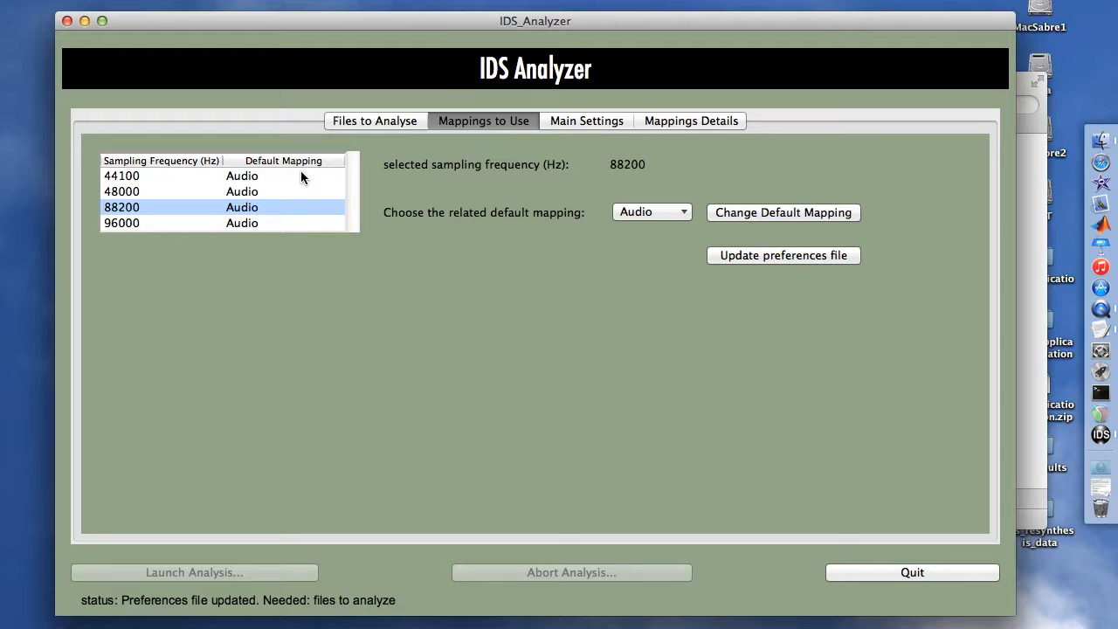
click(212, 176)
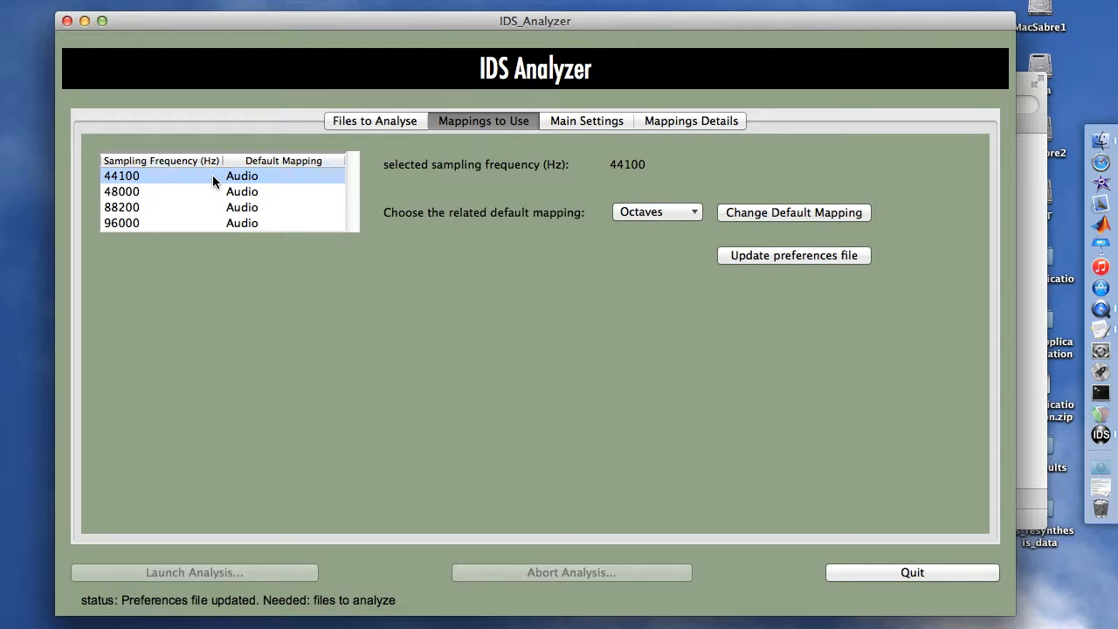
click(620, 212)
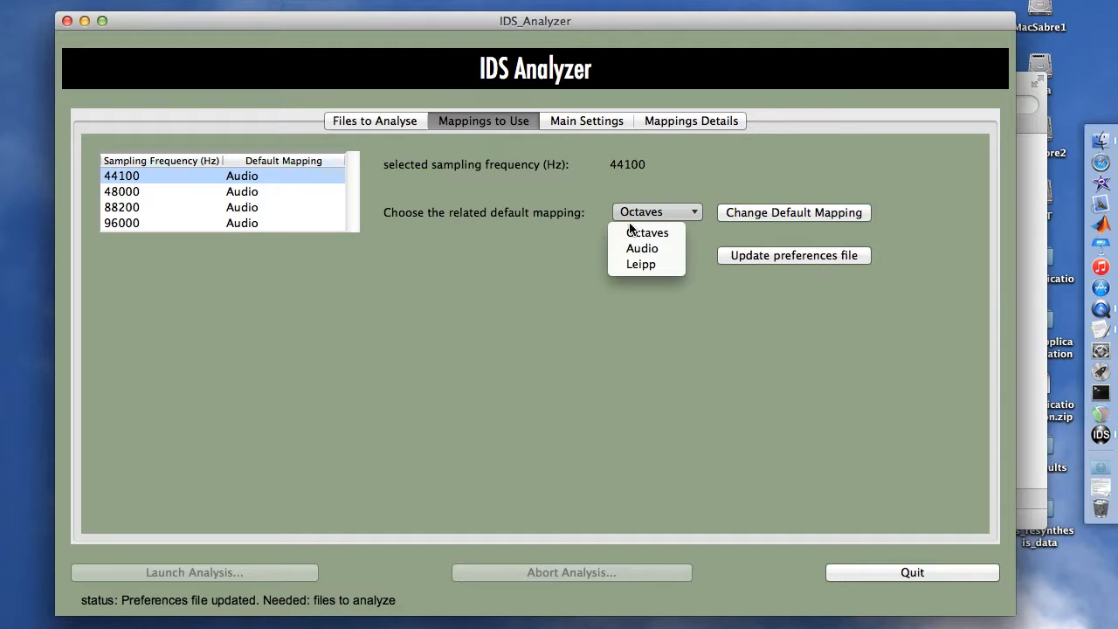
click(635, 264)
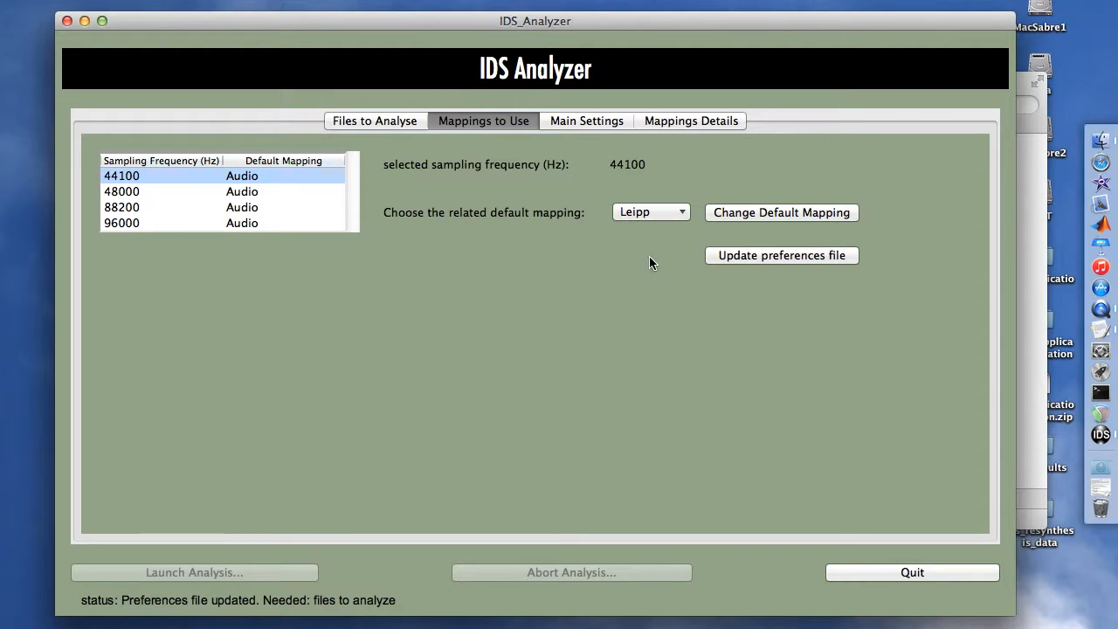
click(730, 219)
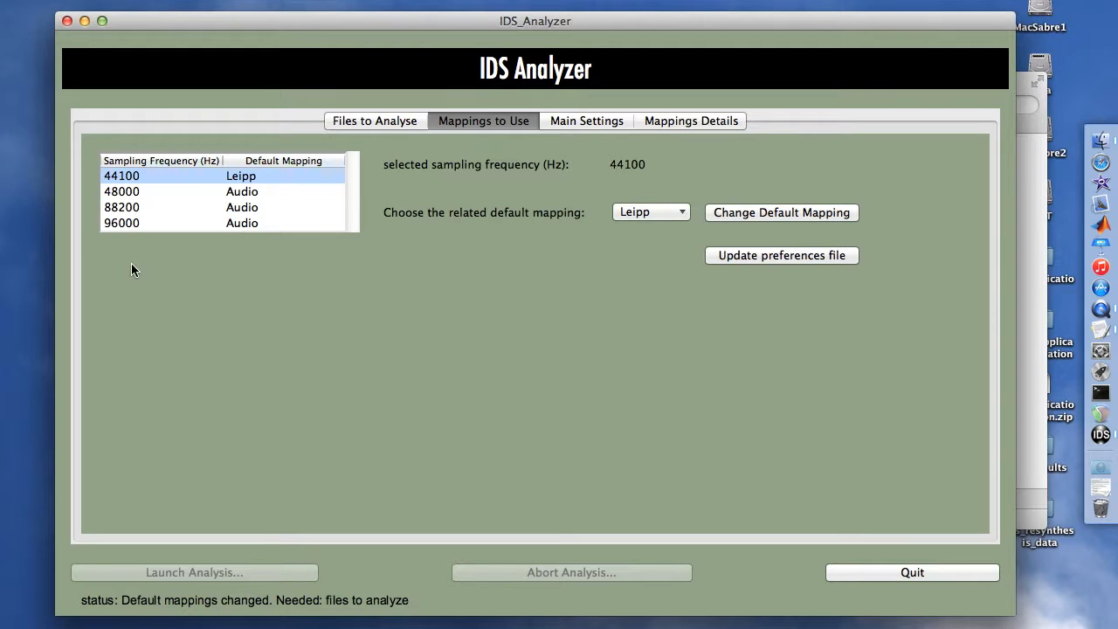
Change the default mapping for 88200 Hz to Octaves and save the default mappings to the preferences file.
click(115, 211)
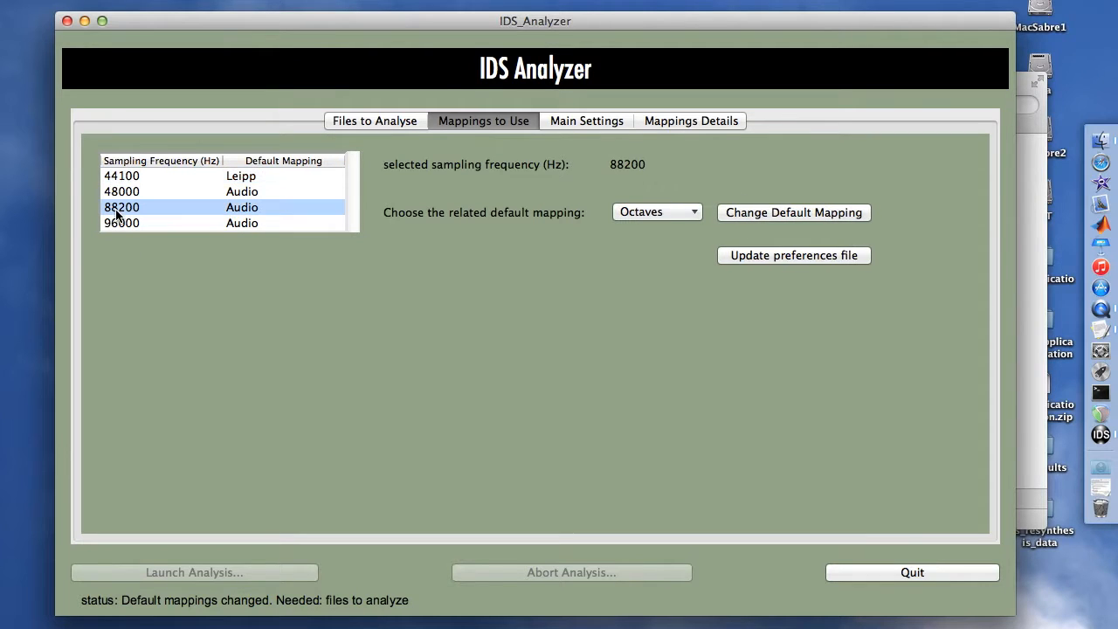
click(616, 214)
click(627, 233)
click(747, 216)
click(742, 257)
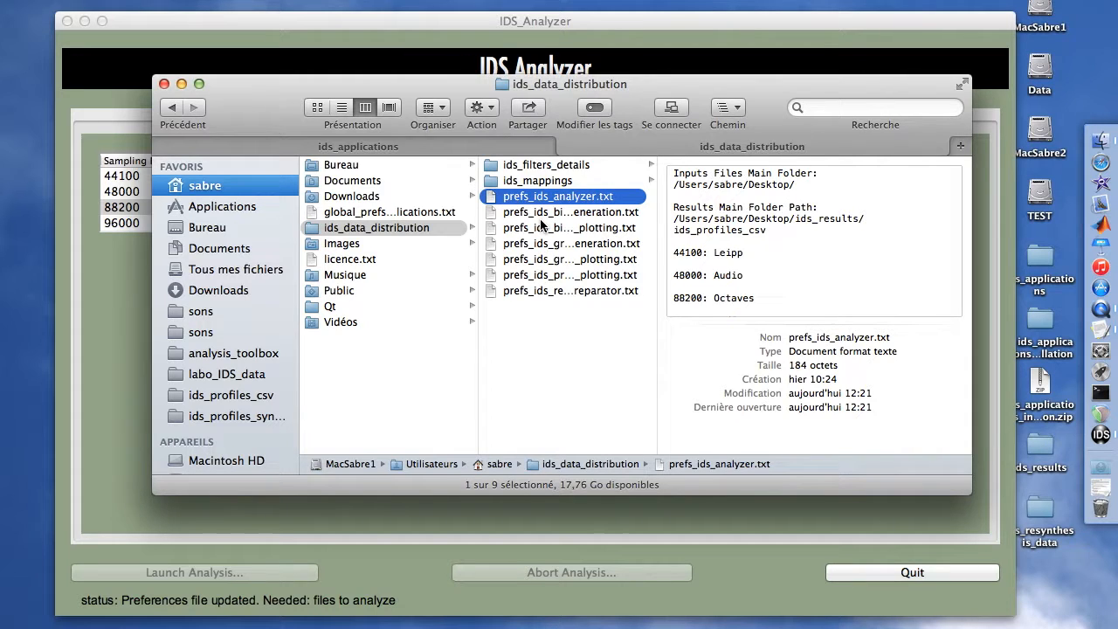
Examine the default mappings saved in prefs_ids_analyzer.txt and return to IDS_Analyzer.
key(space)
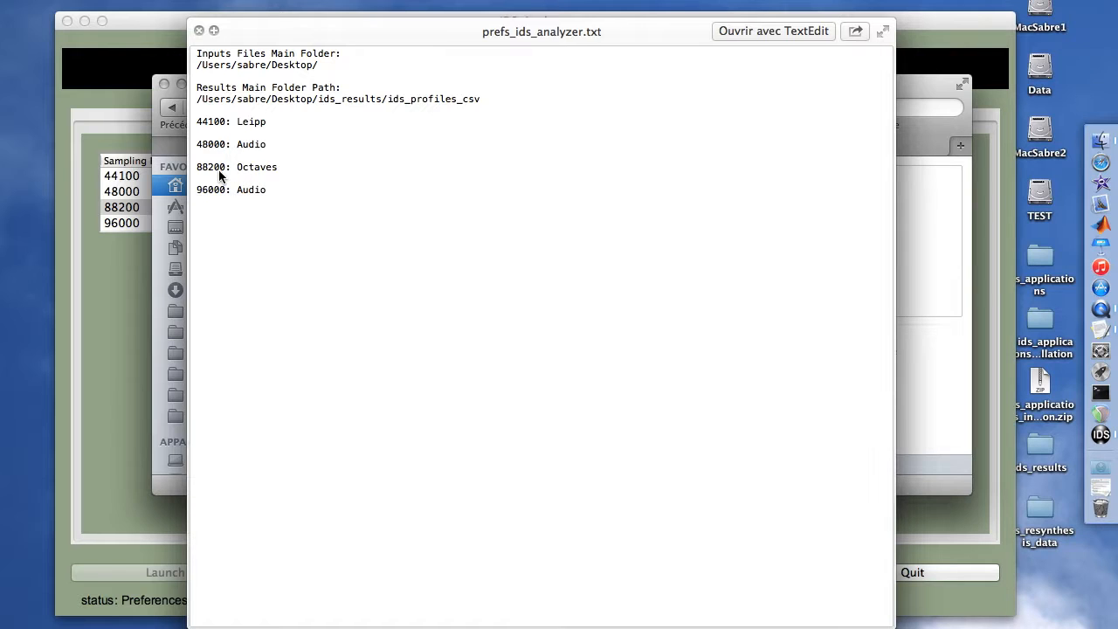
click(199, 31)
key(super+Tab)
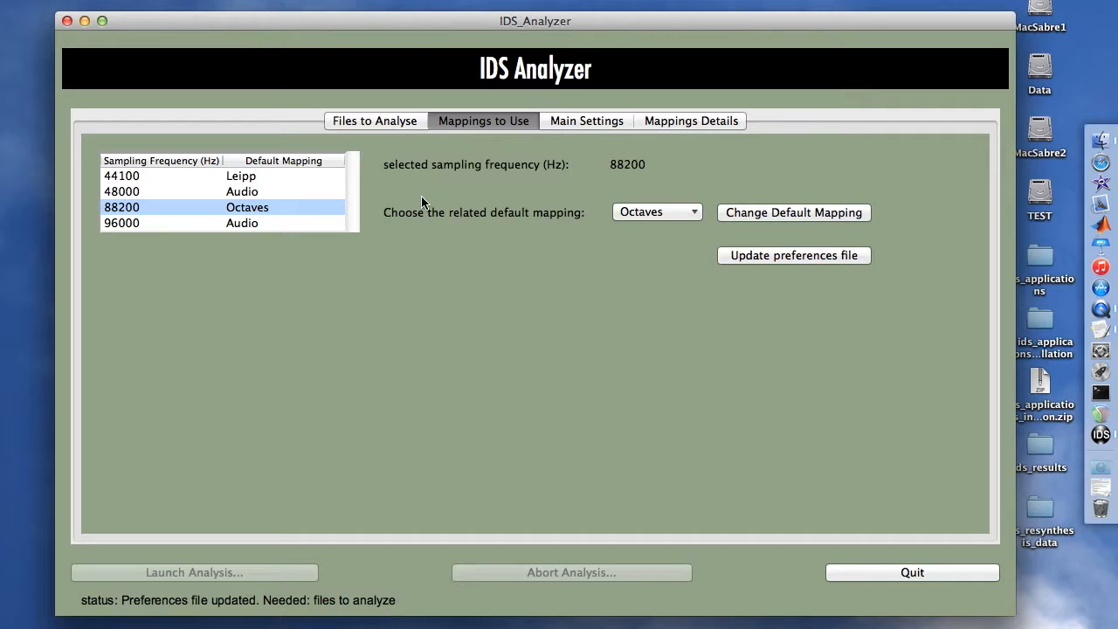
Add all eight wav files of the inputs_mono folder to the files to analyse.
click(378, 123)
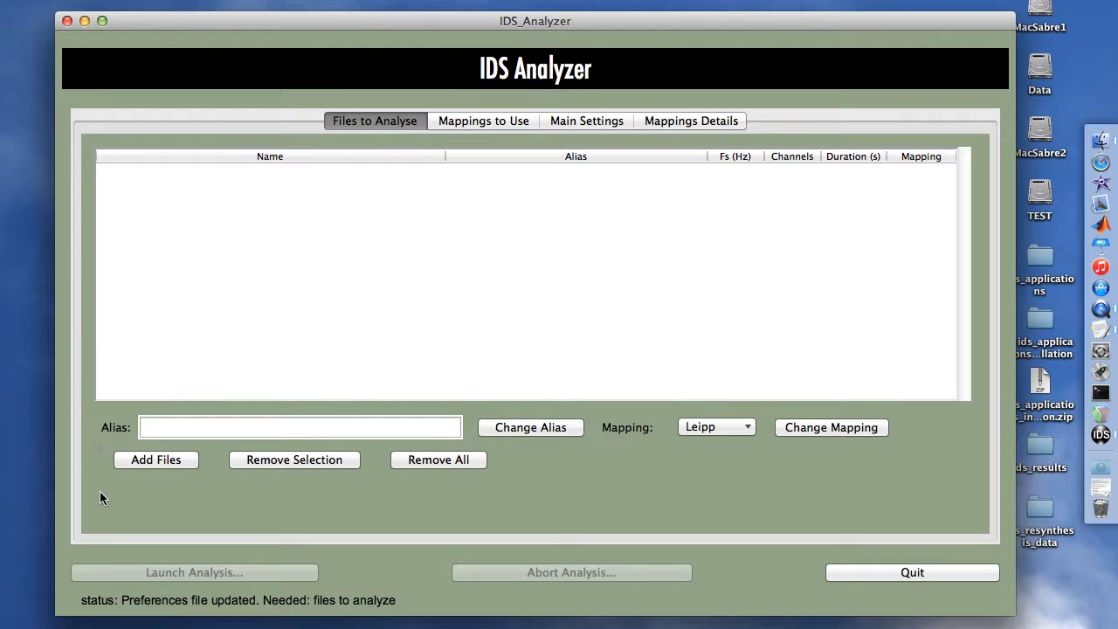
click(129, 458)
drag(737, 182, 739, 77)
key(Return)
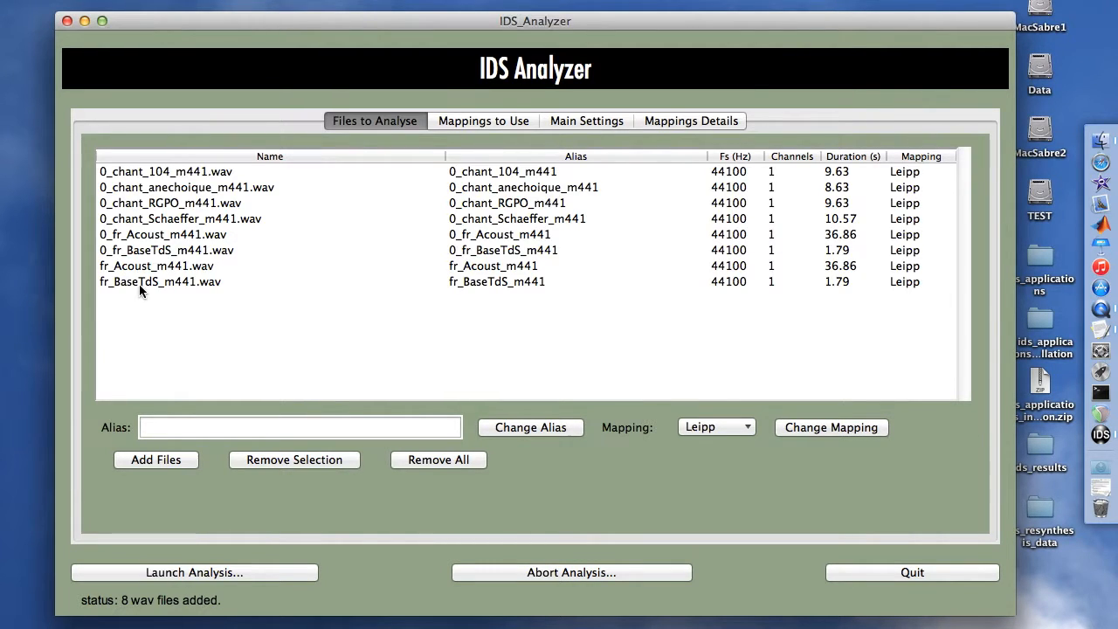
Remove fr_BaseTdS_m441.wav, the three files from 0_fr_Acoust_m441.wav to fr_Acoust_m441.wav, and all remaining files from the analysis list.
click(139, 283)
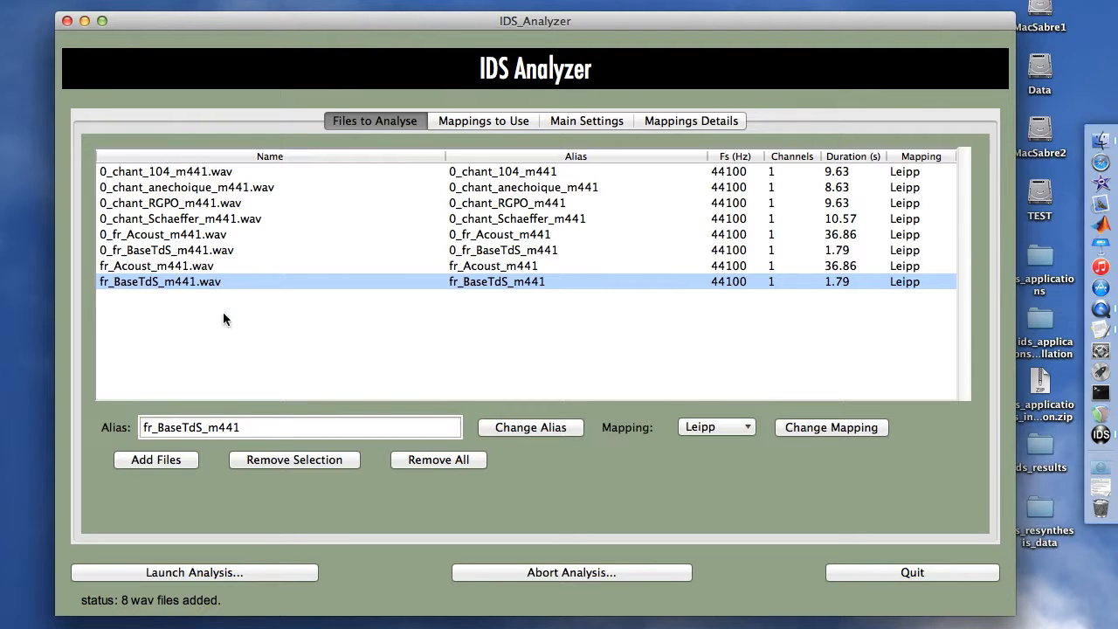
click(256, 466)
click(160, 236)
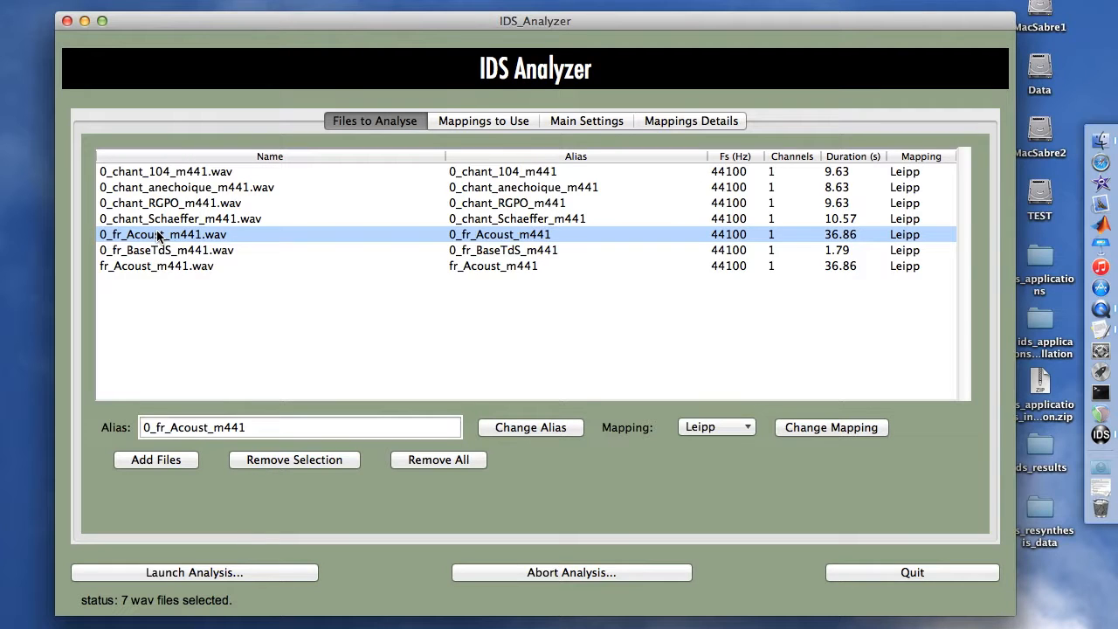
shift+click(158, 266)
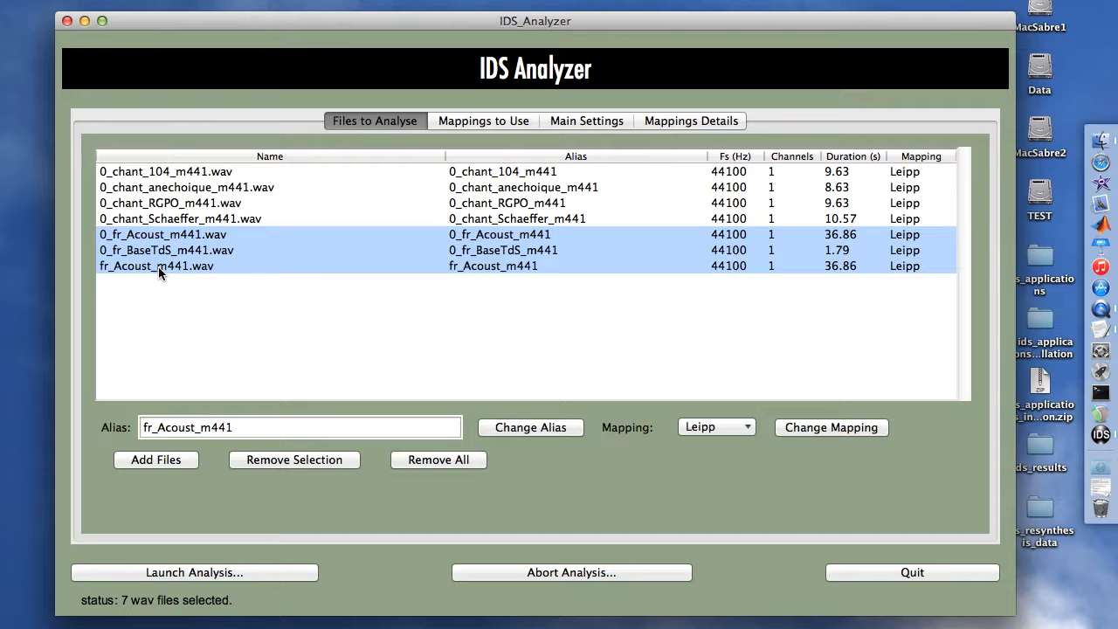
click(272, 463)
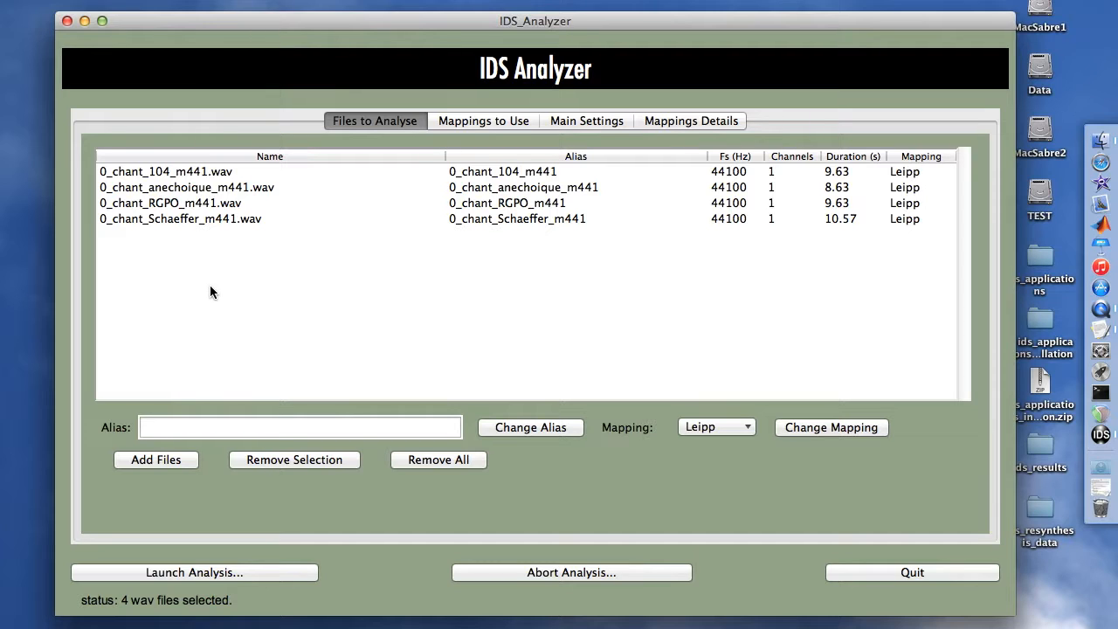
click(421, 460)
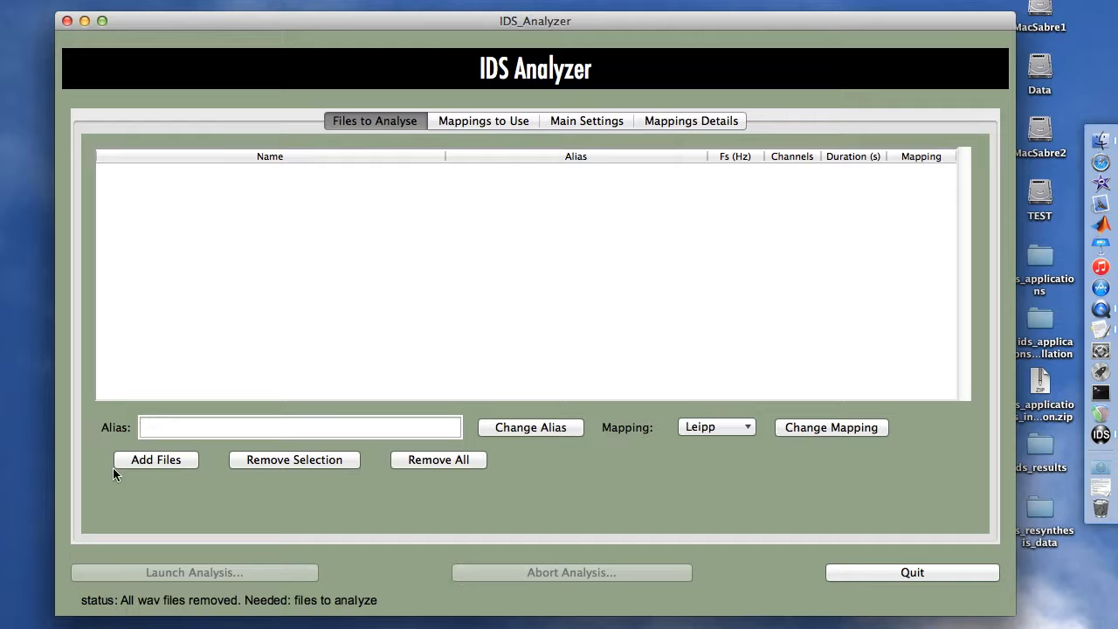
Add the four wav files from 0_chant_104_m441.wav to 0_chant_Schaeffer_m441.wav in the inputs_mono folder to the files to analyse.
click(146, 463)
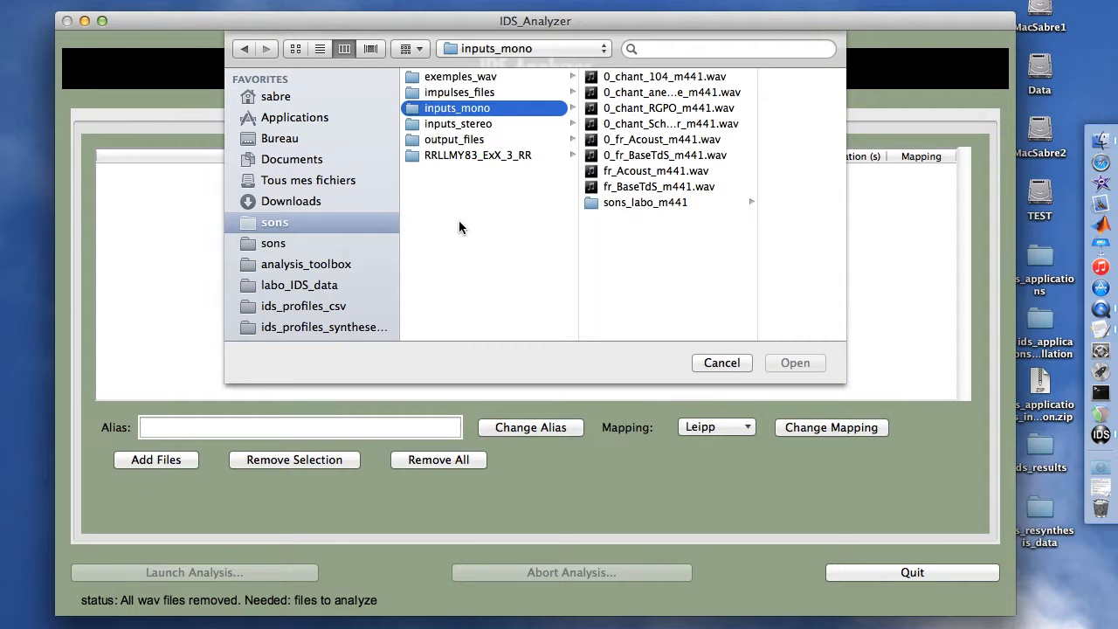
click(627, 78)
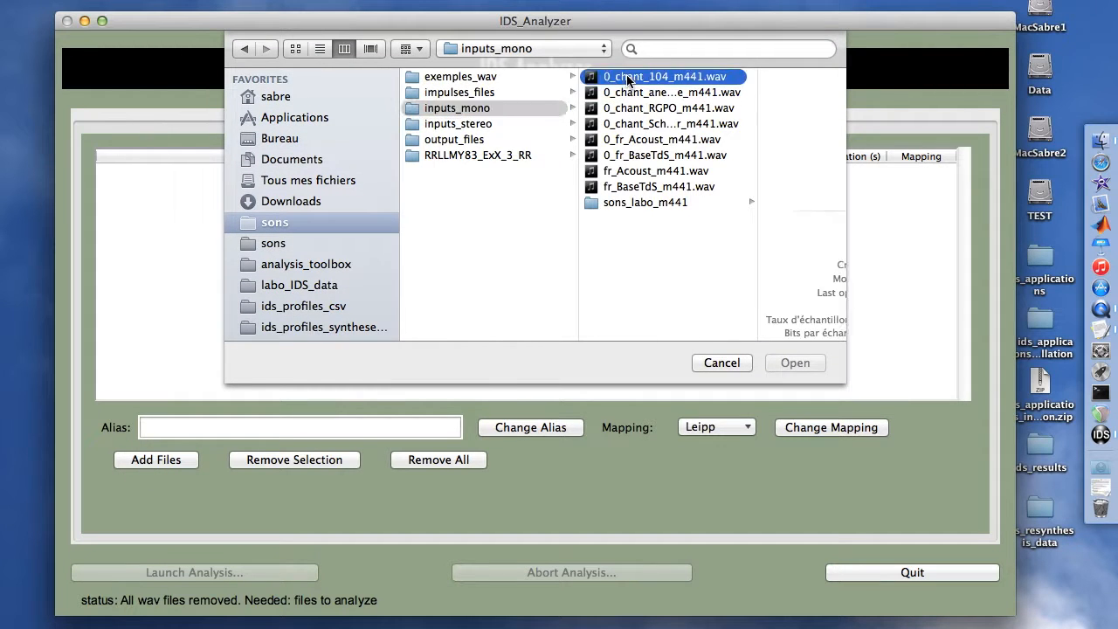
shift+click(629, 123)
key(Return)
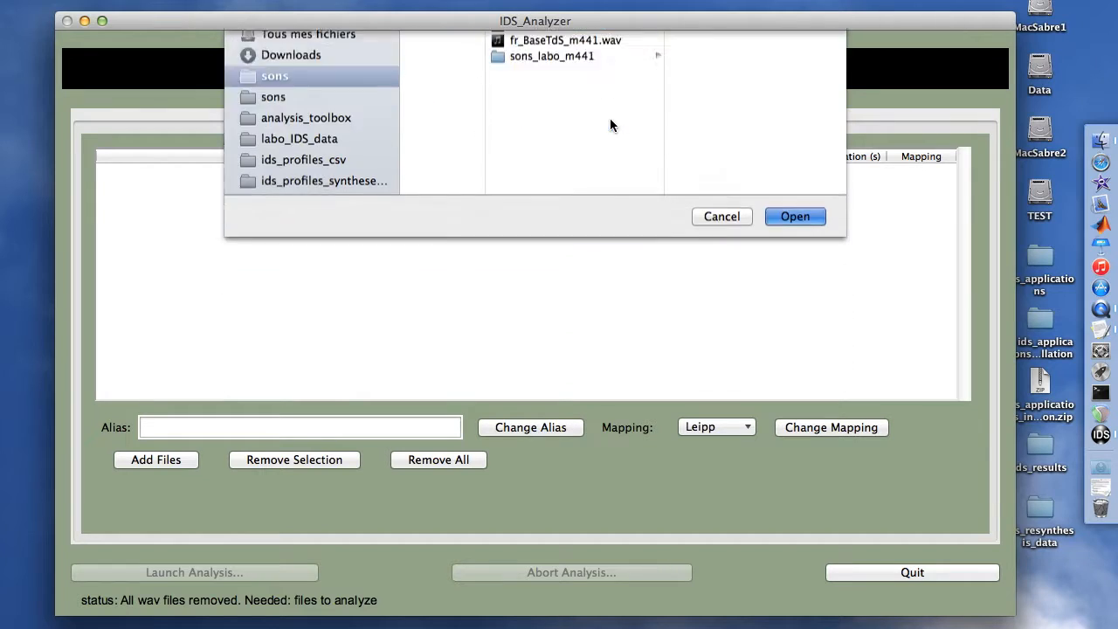
Change the alias of 0_chant_104_m441.wav to chant_104_m441.
click(215, 172)
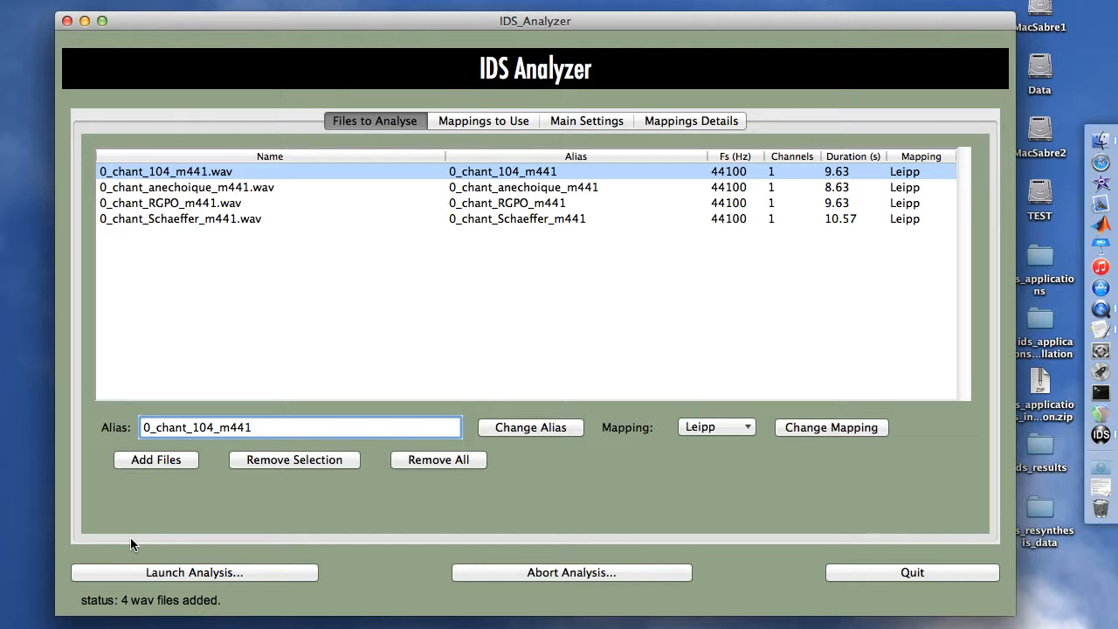
click(154, 187)
click(152, 174)
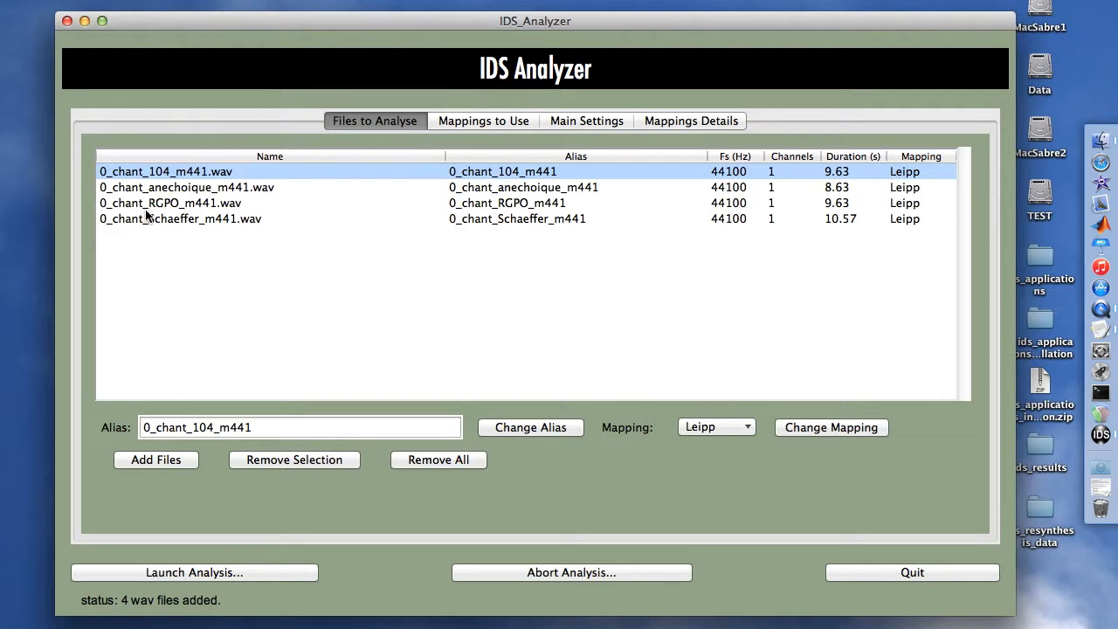
click(154, 427)
key(BackSpace)
key(BackSpace)
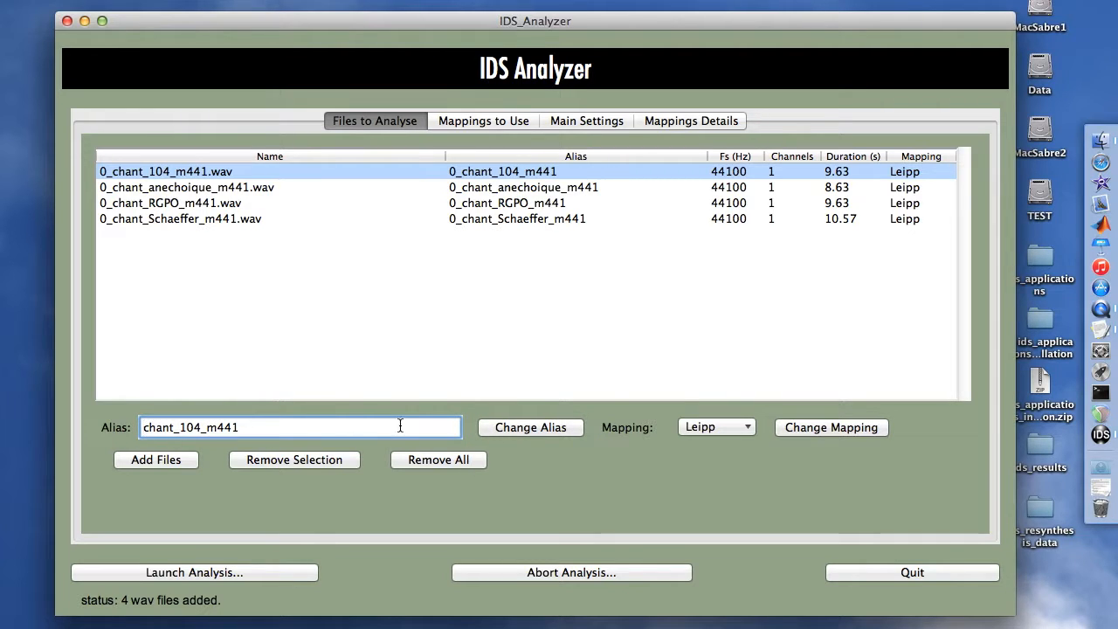
click(524, 427)
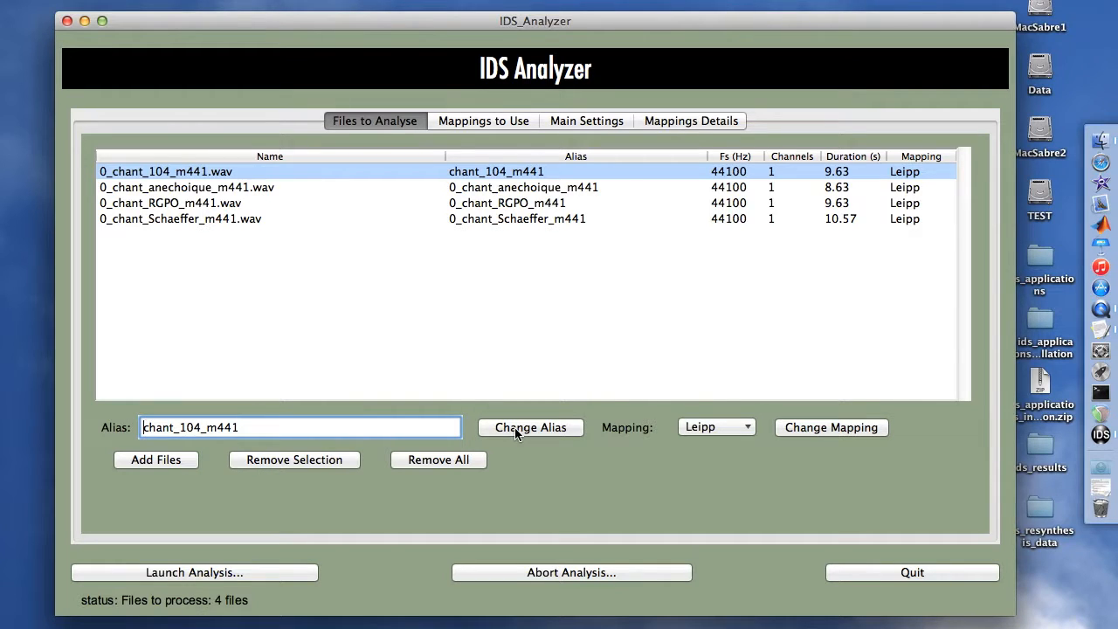
Change the alias of 0_chant_anechoique_m441.wav to chant_anechoique_m441.
click(215, 190)
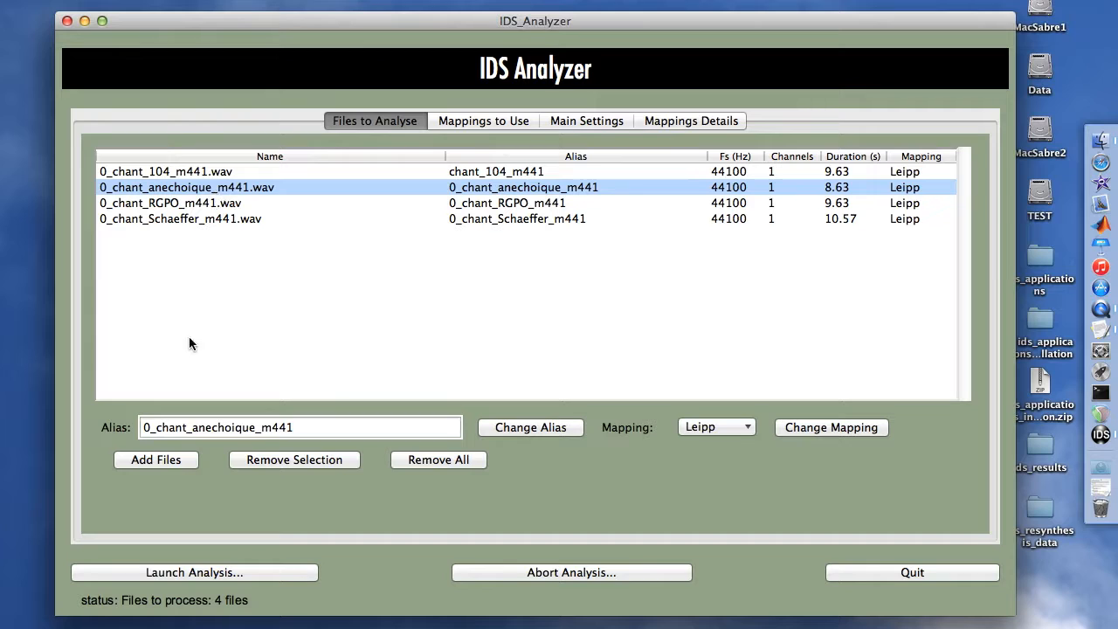
click(155, 427)
key(BackSpace)
key(BackSpace)
click(504, 429)
Change the alias of 0_chant_RGPO_m441.wav to chant_RGPO_m441.
click(178, 202)
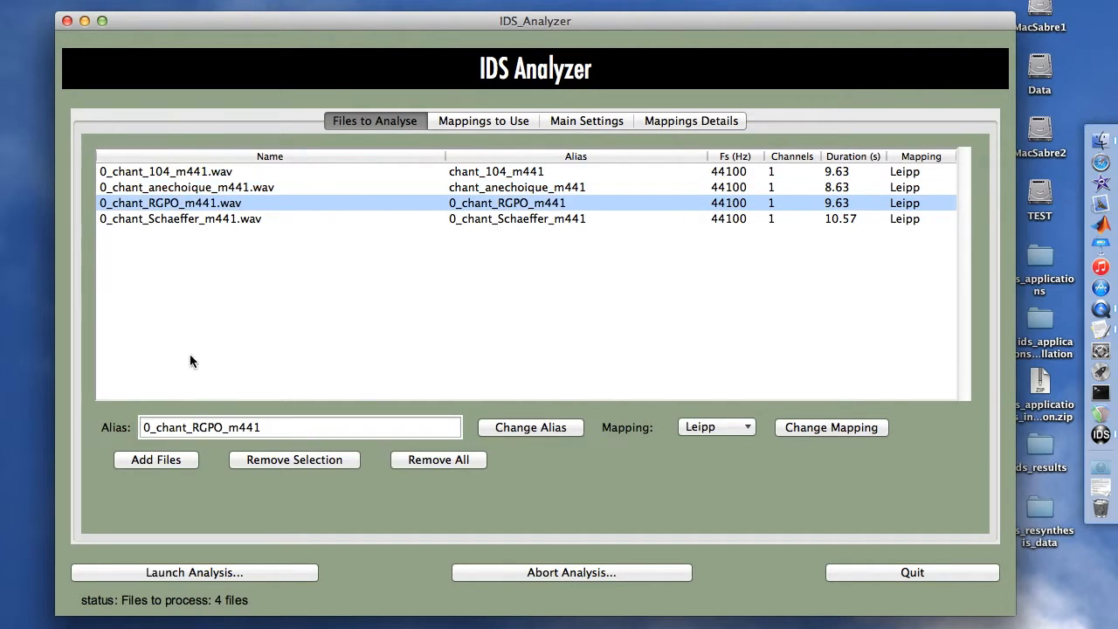
click(154, 427)
key(BackSpace)
key(BackSpace)
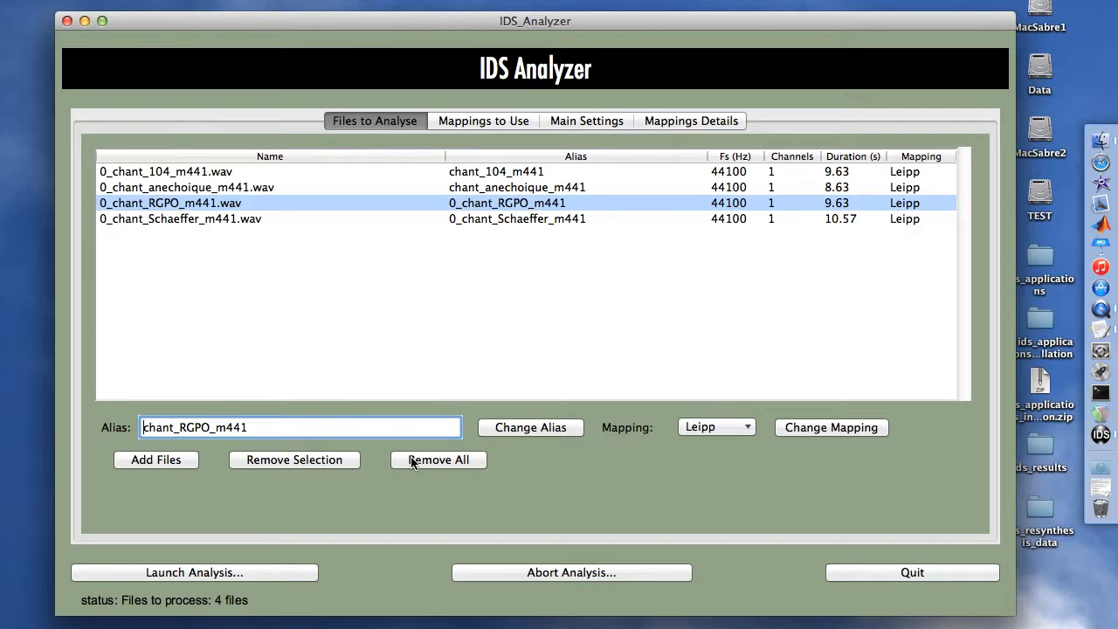
click(505, 429)
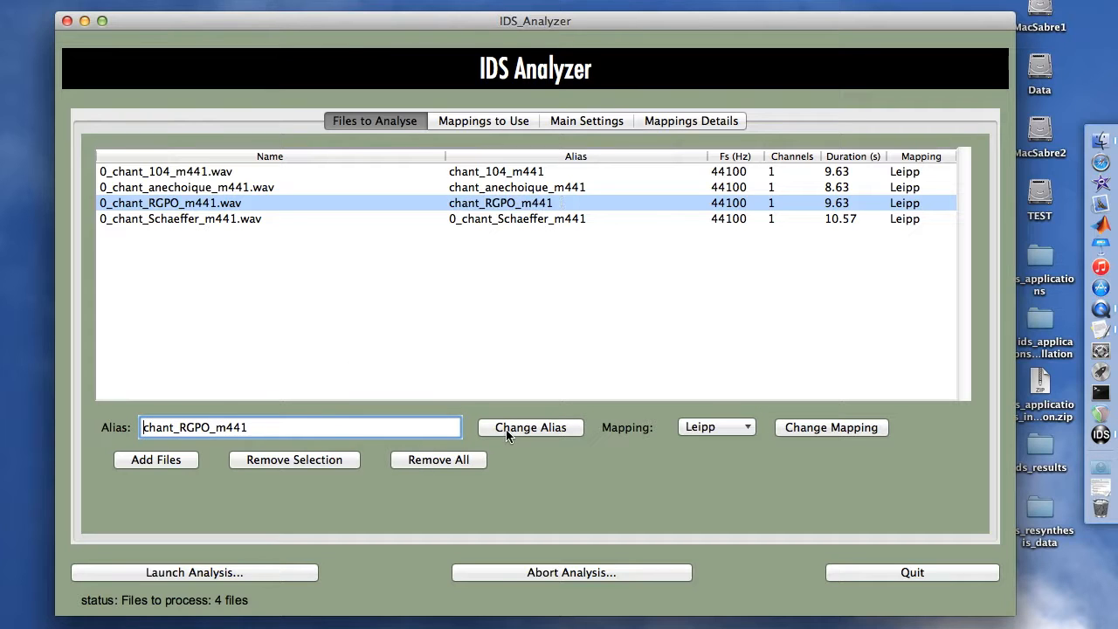
Change the alias of 0_chant_Schaeffer_m441.wav to chant_Schaeffer_m441.
click(133, 218)
click(155, 428)
key(BackSpace)
key(BackSpace)
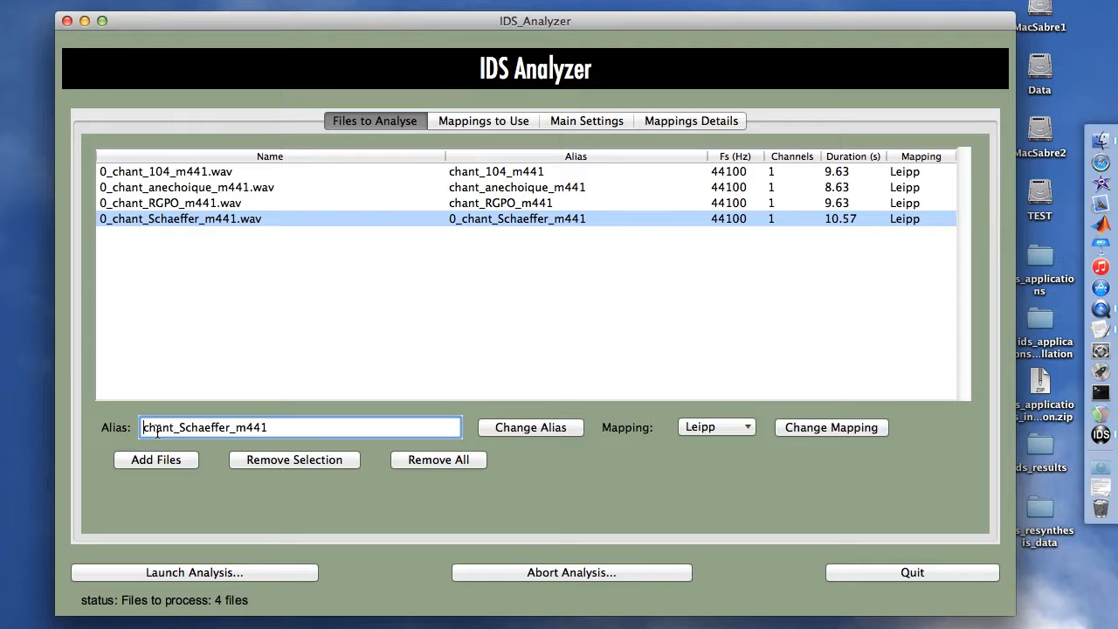
click(494, 429)
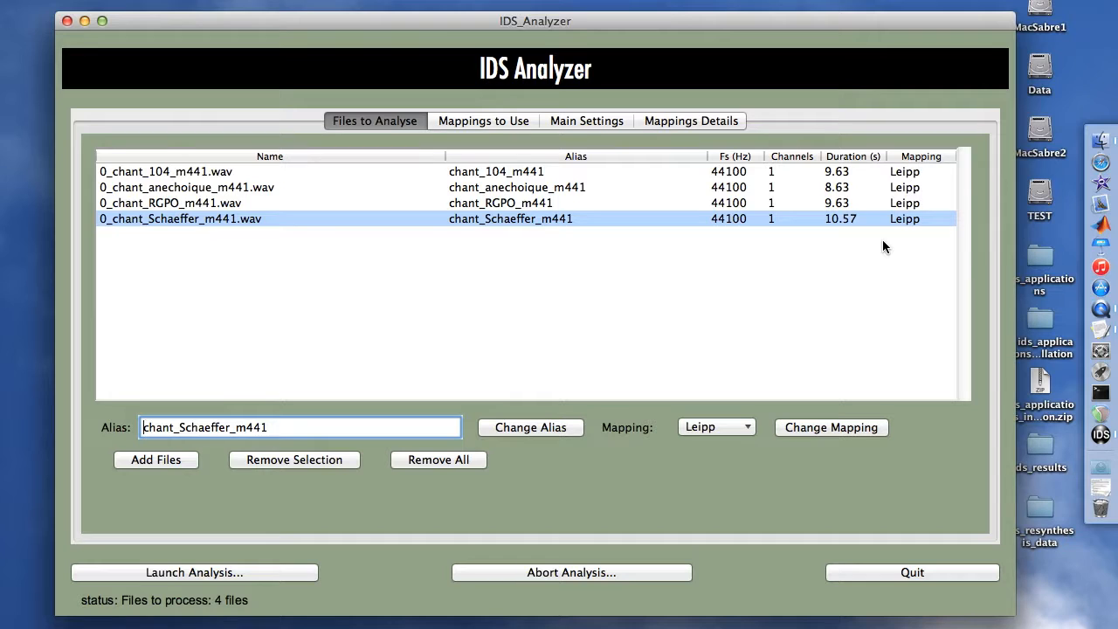
Change the mapping of 0_chant_anechoique_m441.wav to Octaves and set it back to Leipp.
click(200, 188)
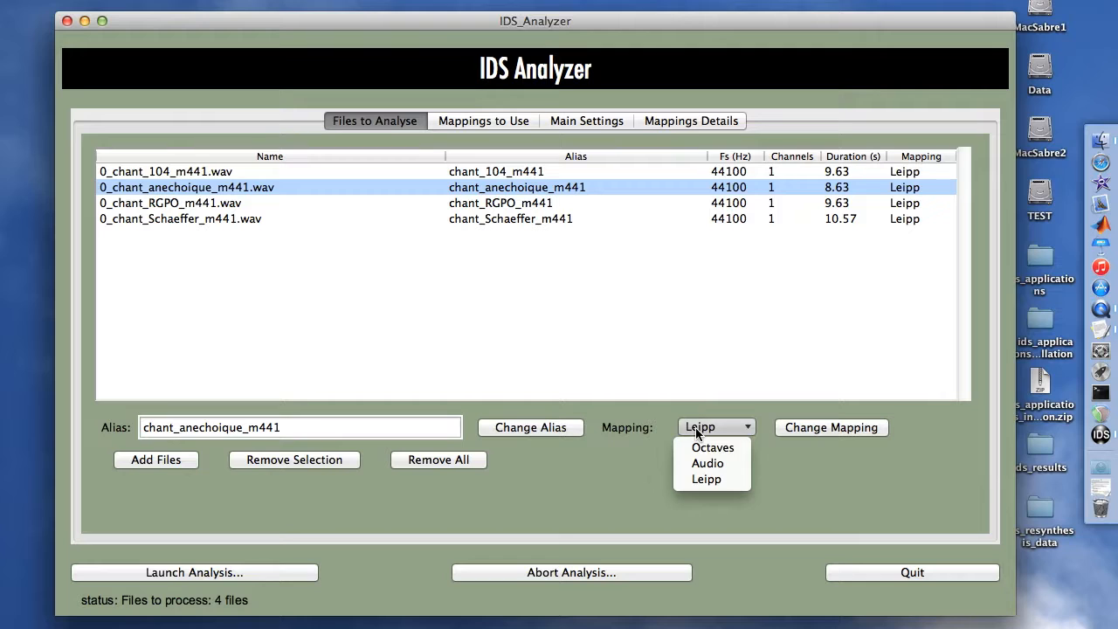
click(702, 447)
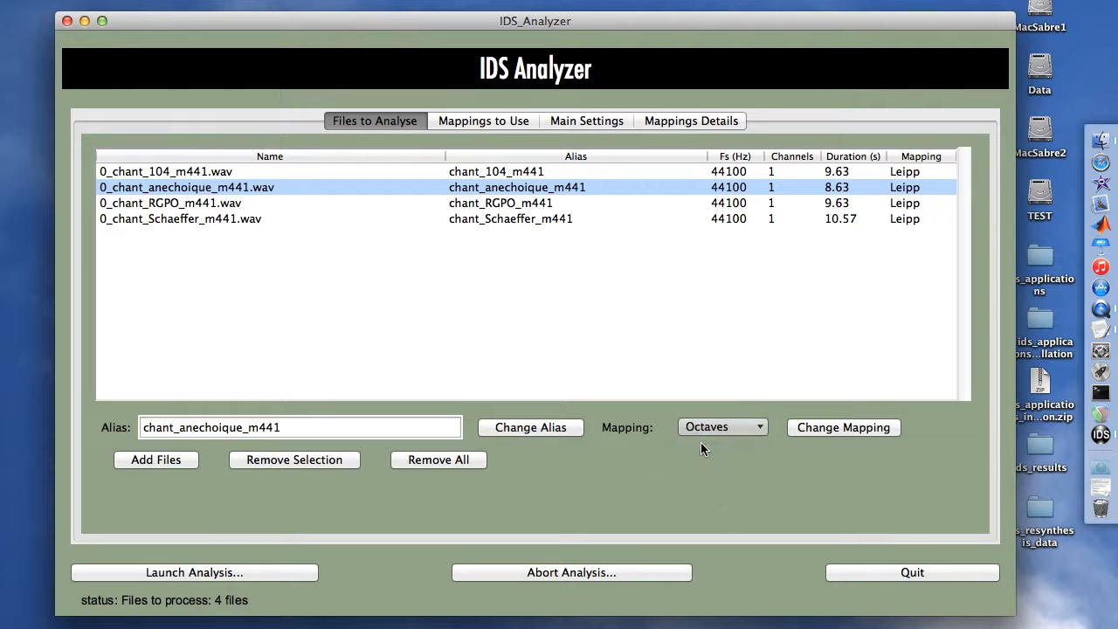
click(811, 435)
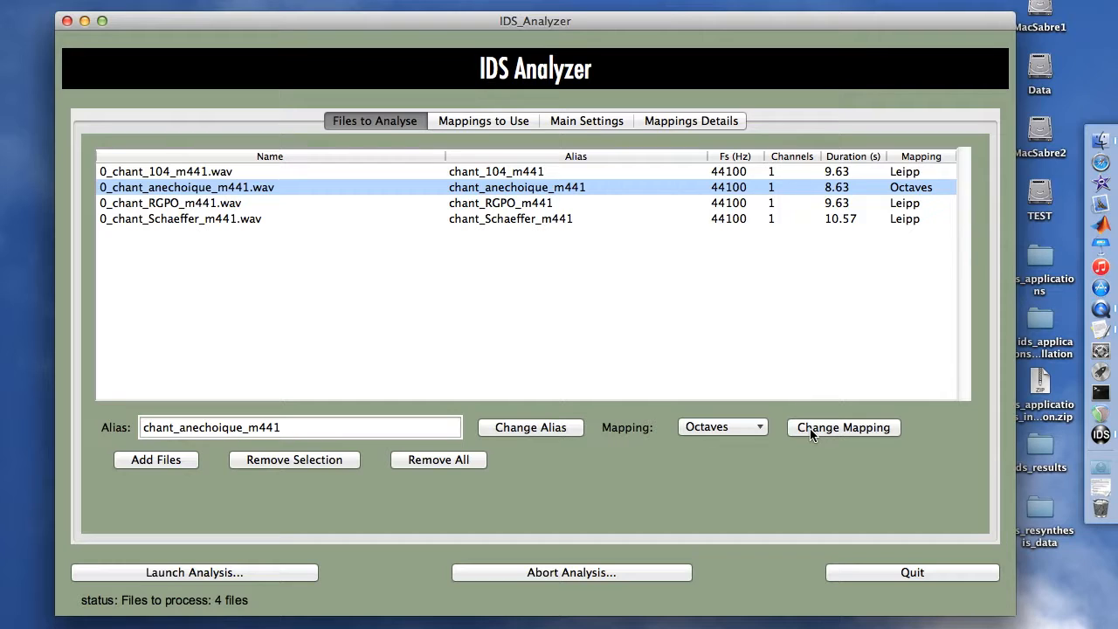
click(738, 427)
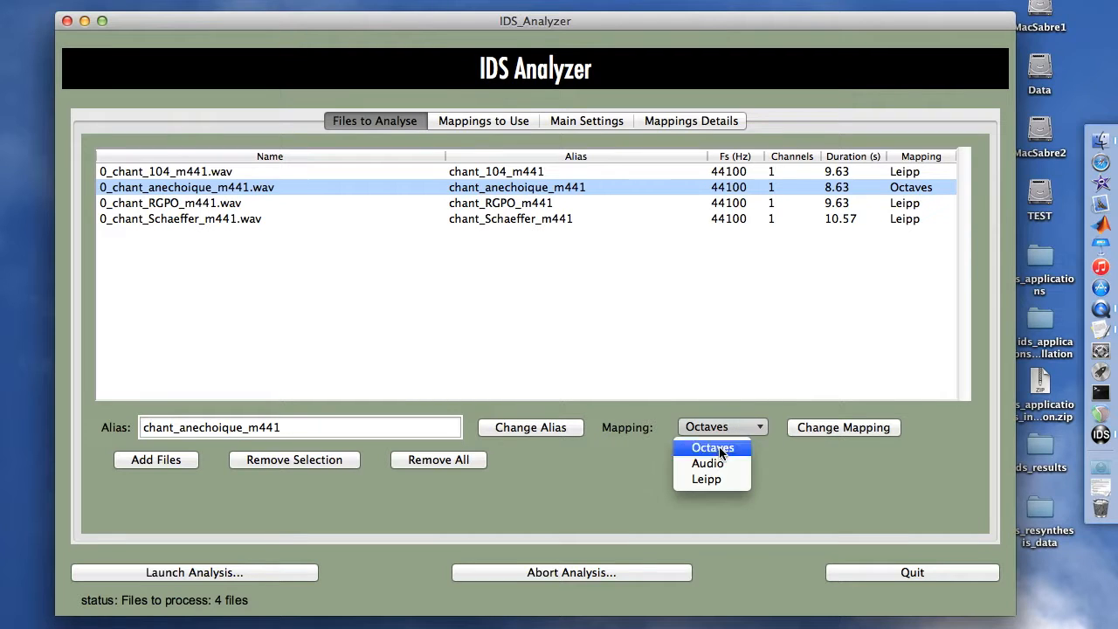
click(709, 479)
click(807, 435)
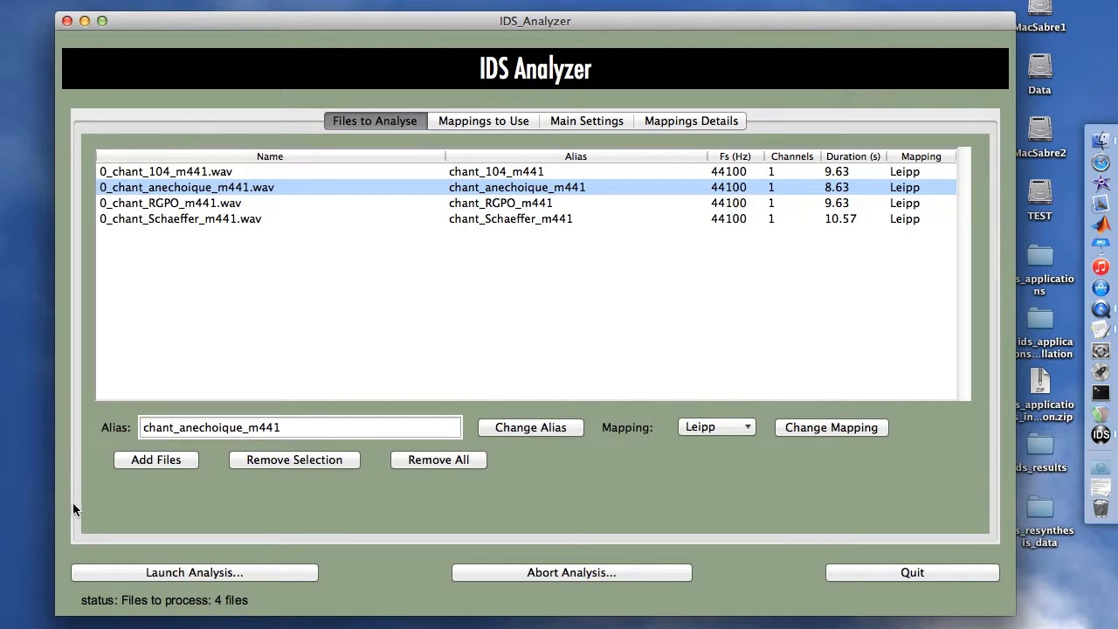
Launch the analysis of the four files and open the Test_Leipp_20171017 results folder in Finder, showing the full file names.
click(131, 575)
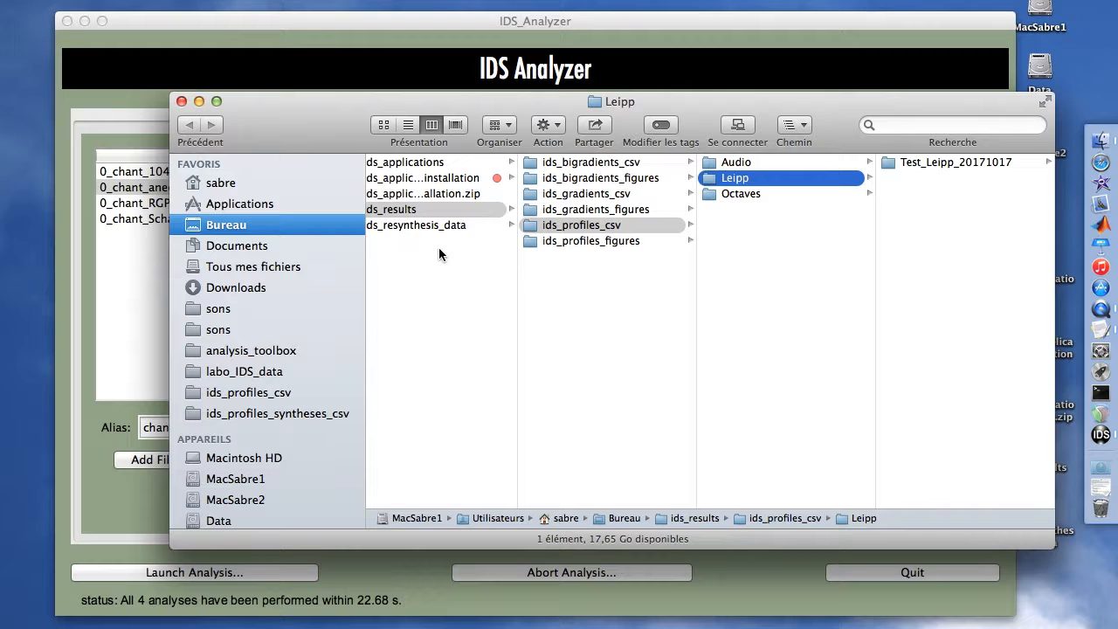
click(927, 249)
key(Right)
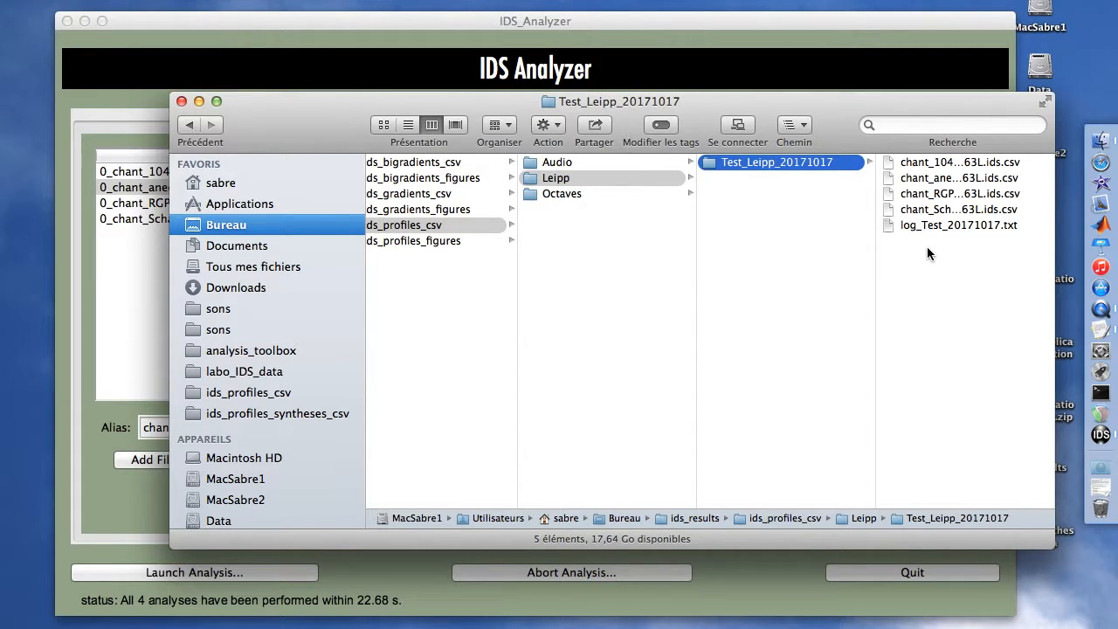
key(Right)
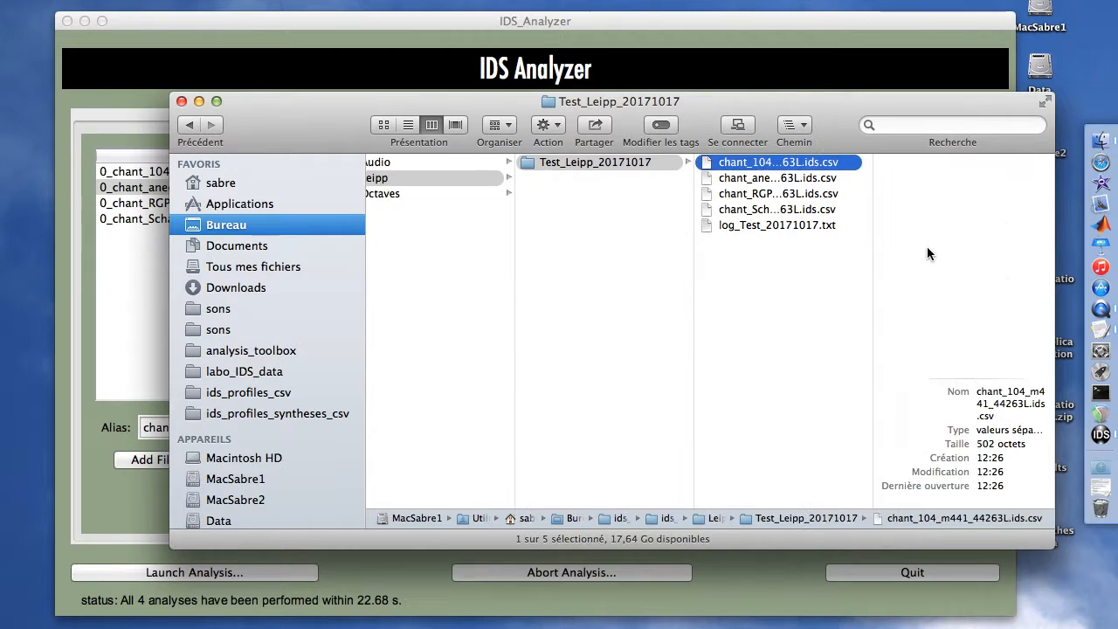
double_click(871, 241)
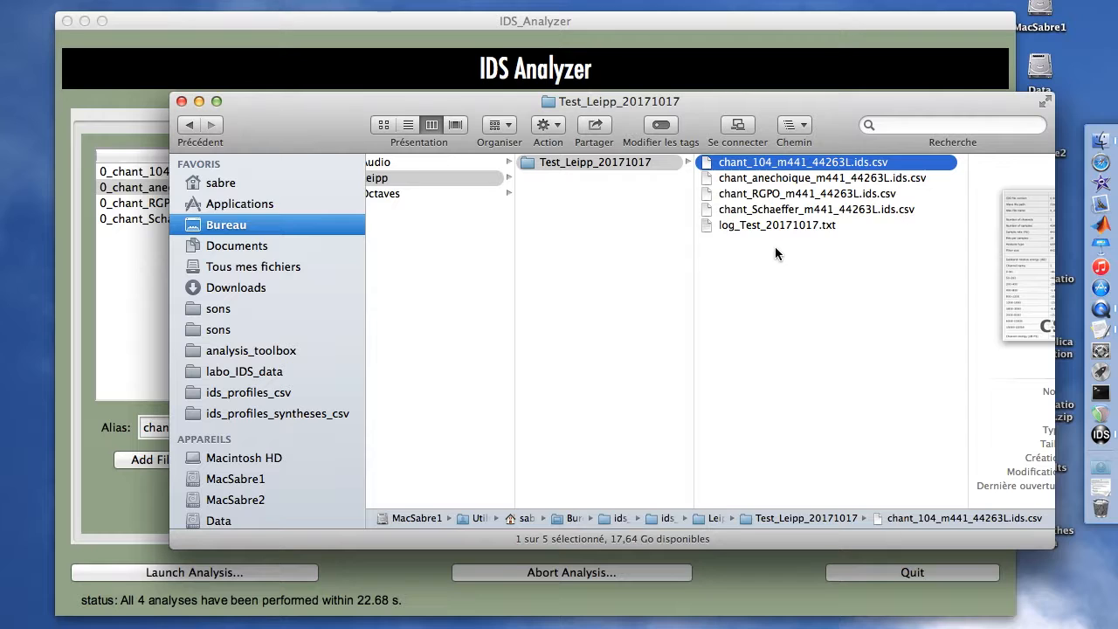
Open log_Test_20171017.txt, compare it with the status in IDS_Analyzer, close the log and return to Finder.
click(759, 227)
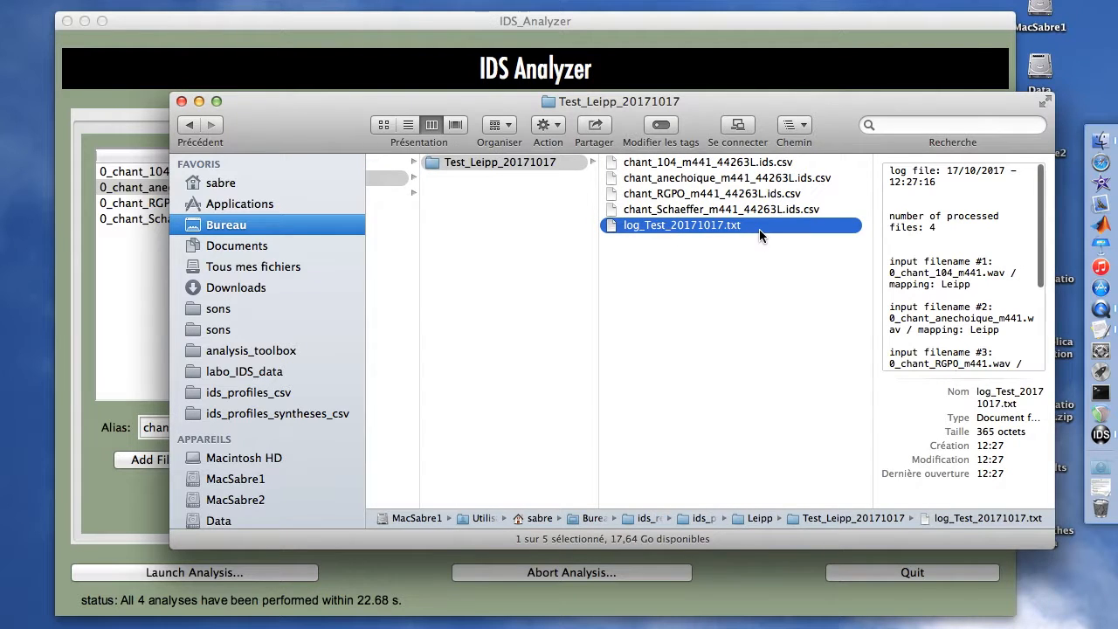
double_click(760, 227)
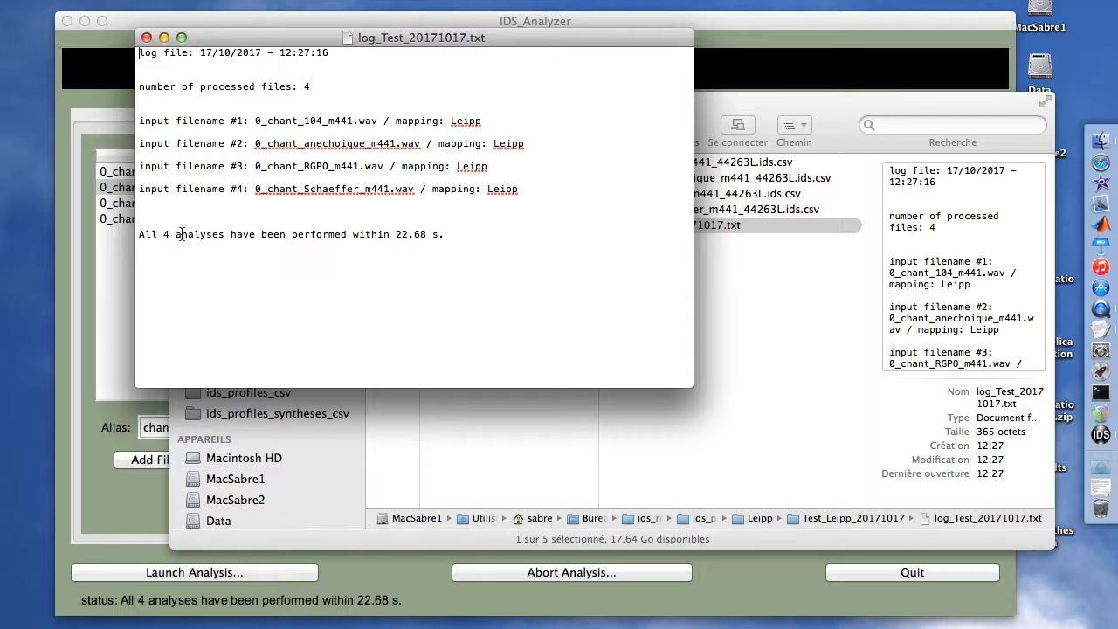
click(74, 601)
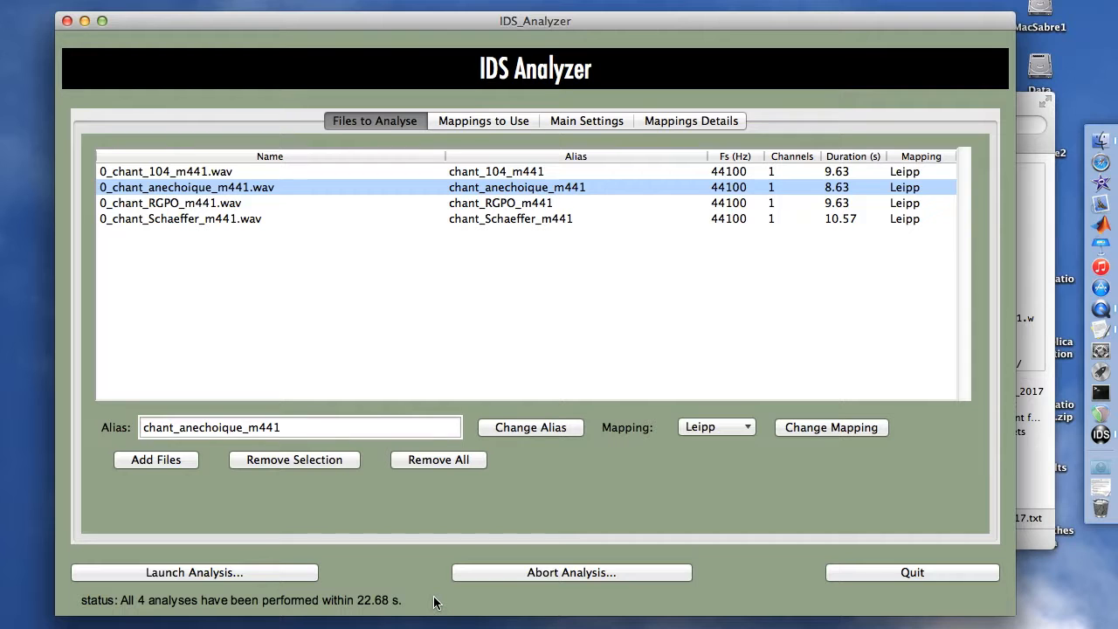
key(super+Tab)
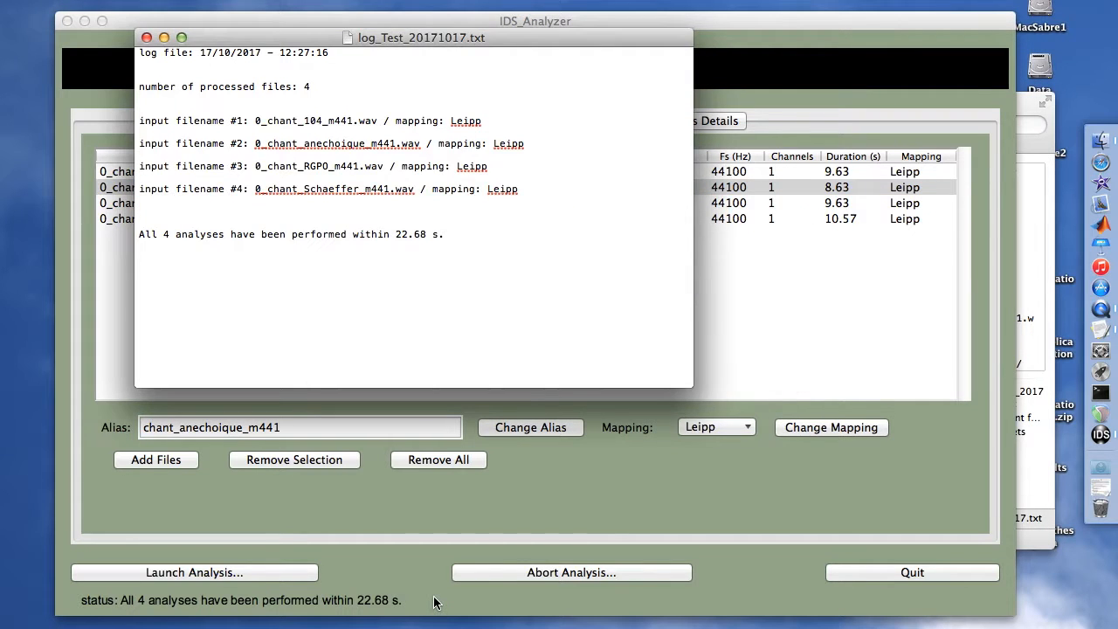
key(super+w)
key(super+Tab)
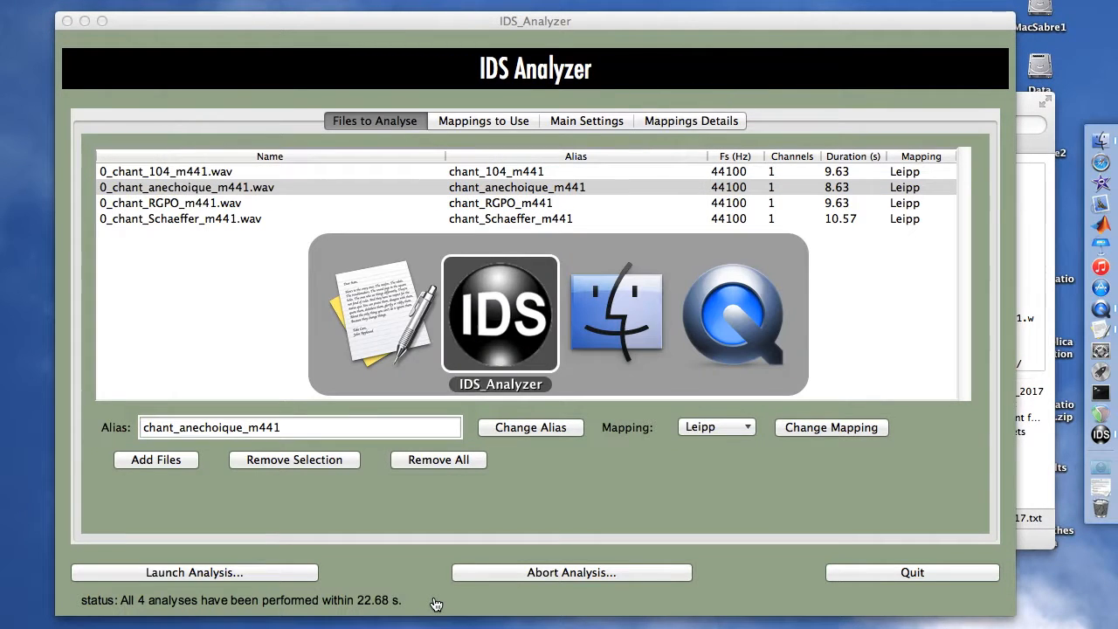
key(super+Tab)
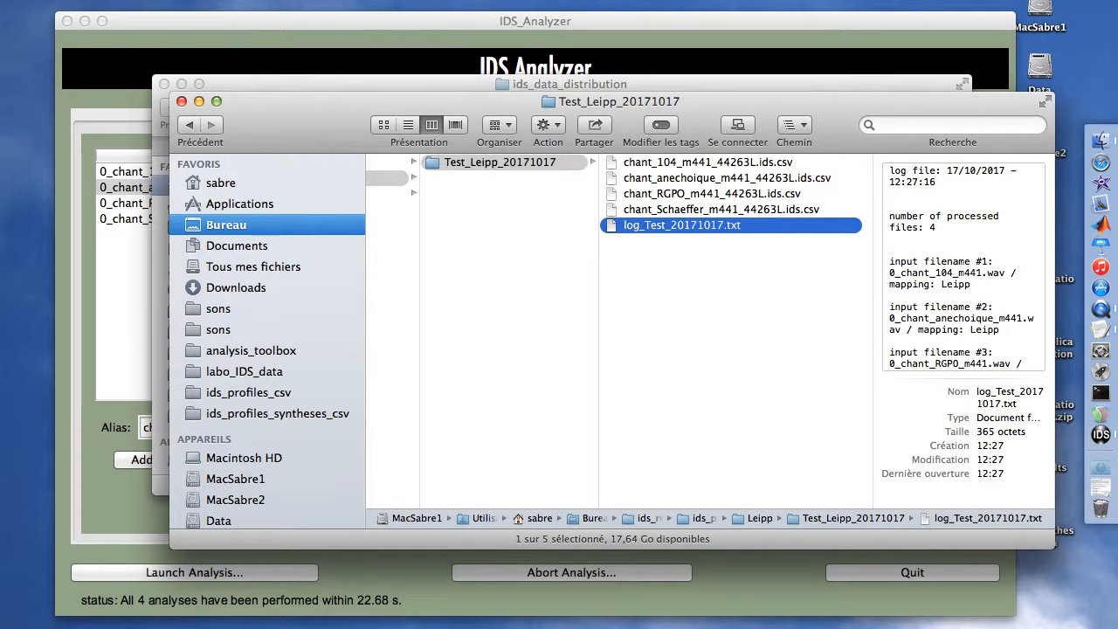
Set TextEdit.app as the default application for all .csv files through the info of chant_104_m441_44263L.ids.csv.
key(Left)
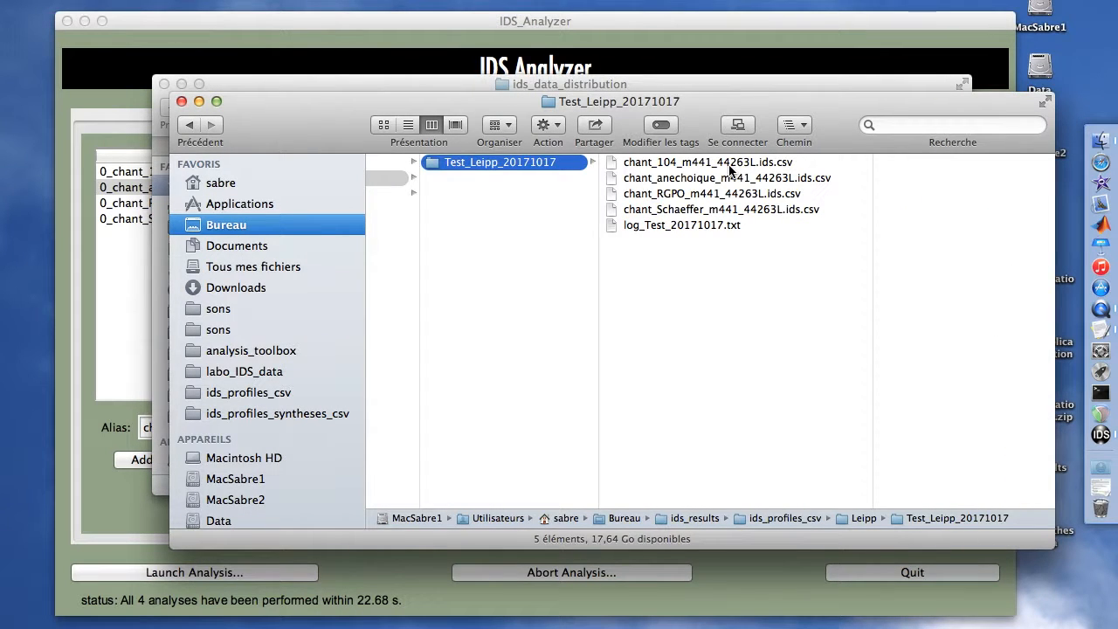
click(730, 170)
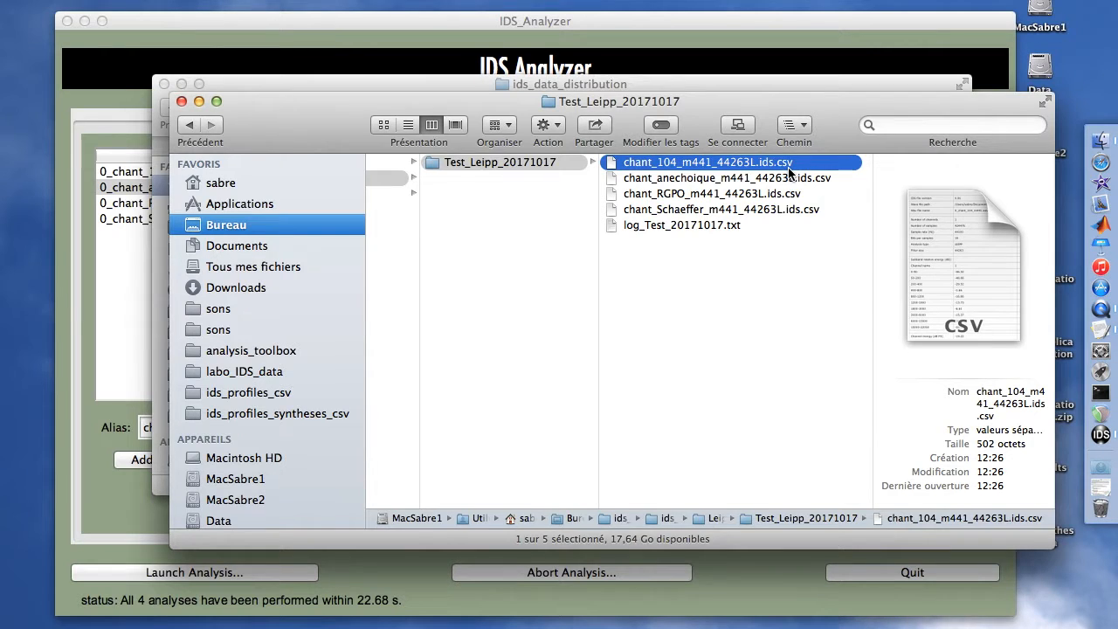
key(super+i)
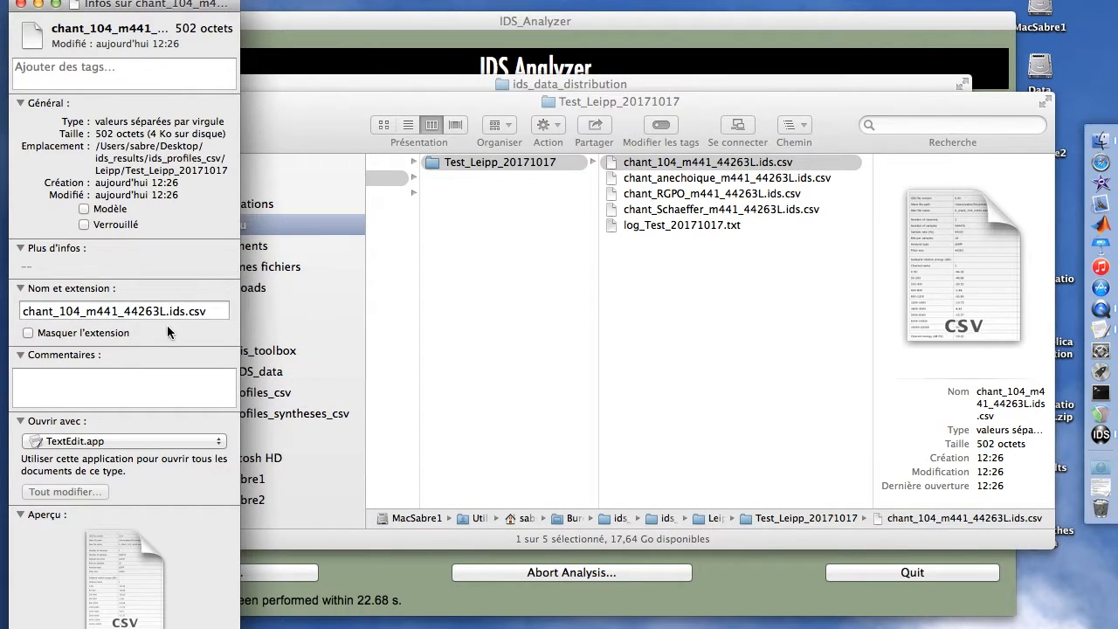
click(98, 441)
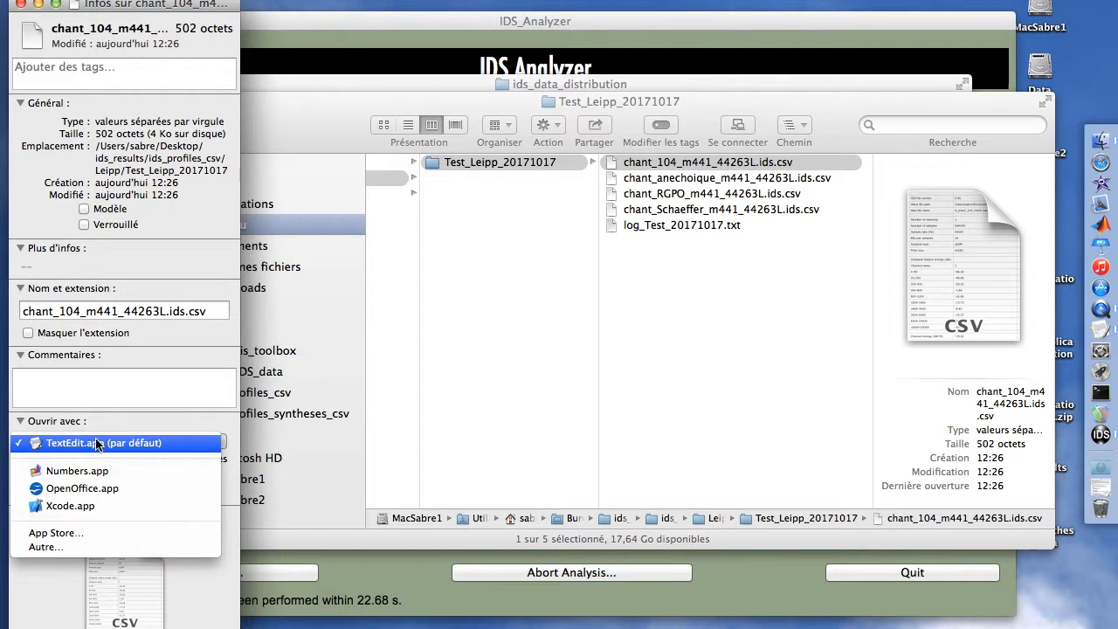
click(53, 444)
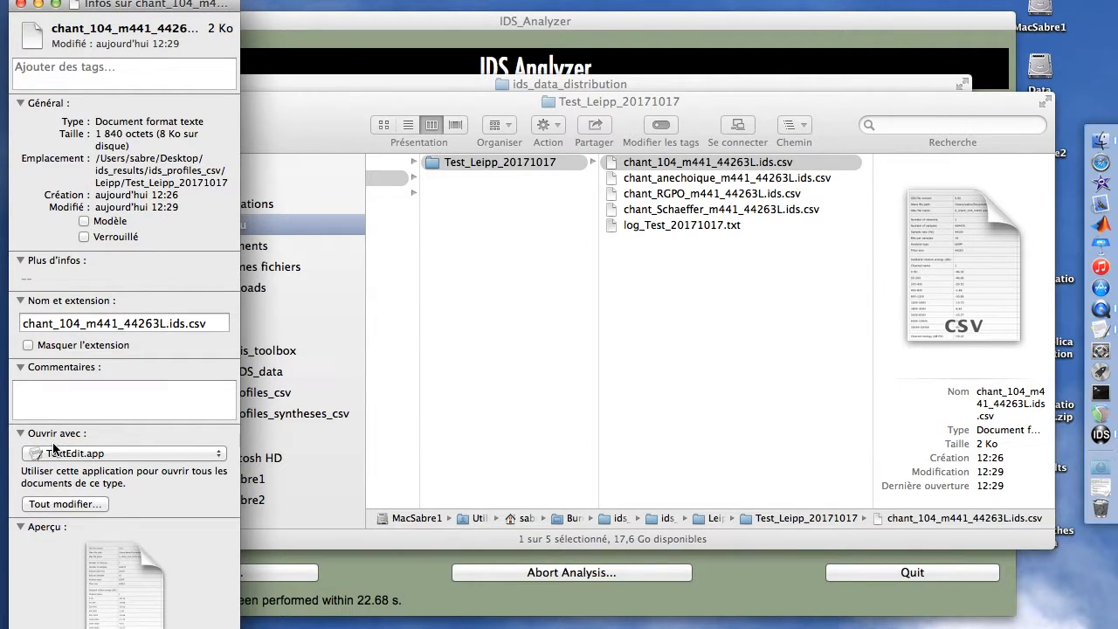
click(66, 504)
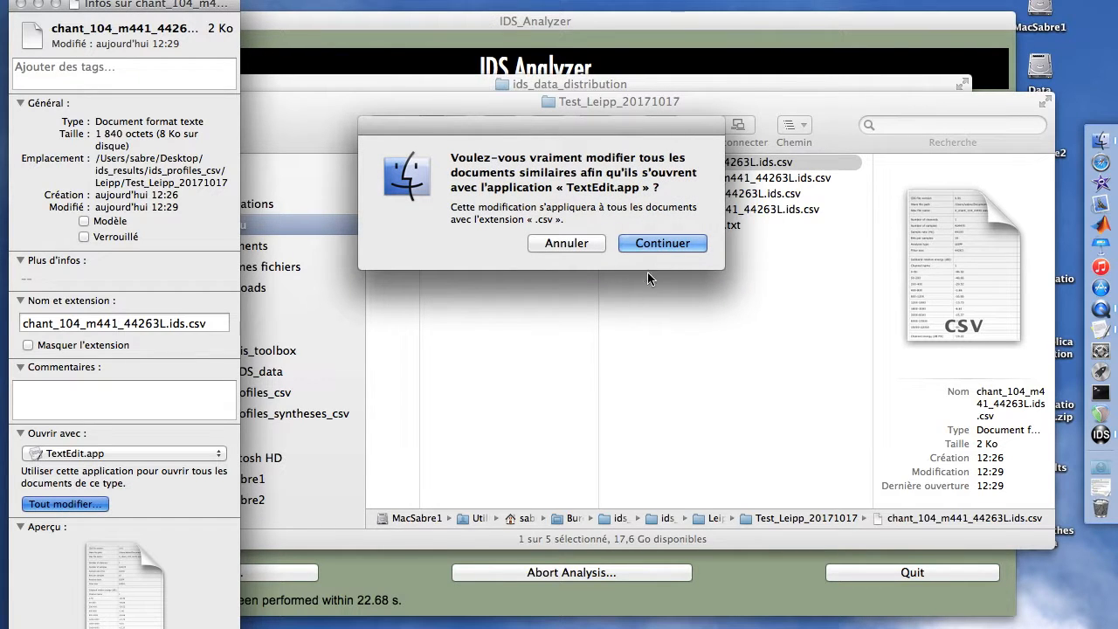
click(659, 241)
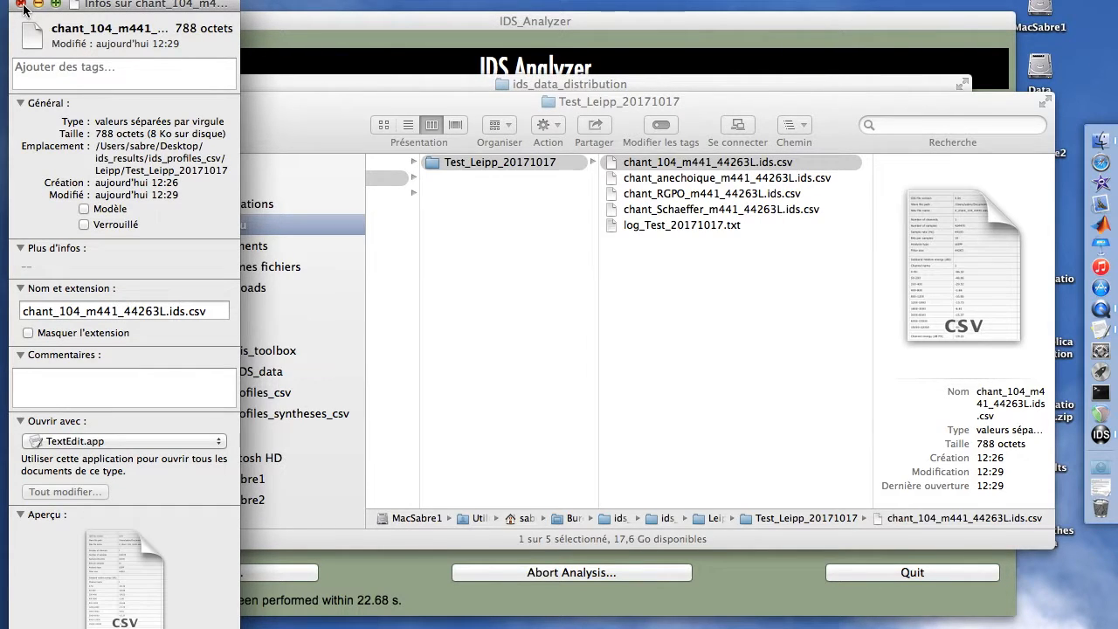
Close the file info, open chant_anechoique_m441_44263L.ids.csv as plain text to read its profile data, and close it again.
click(21, 4)
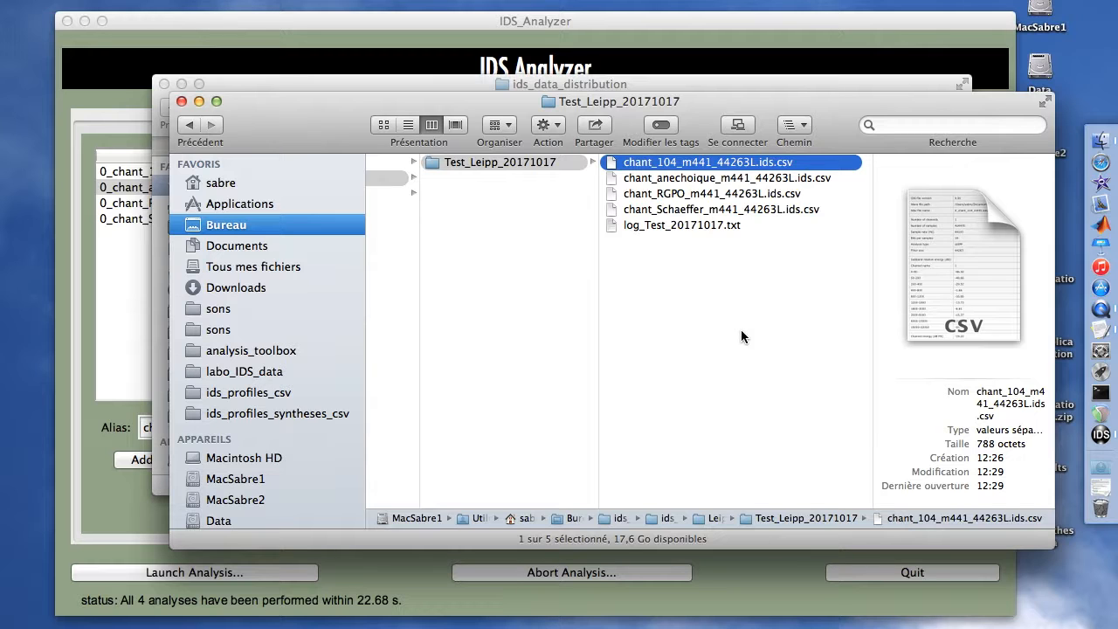
key(Down)
key(super+o)
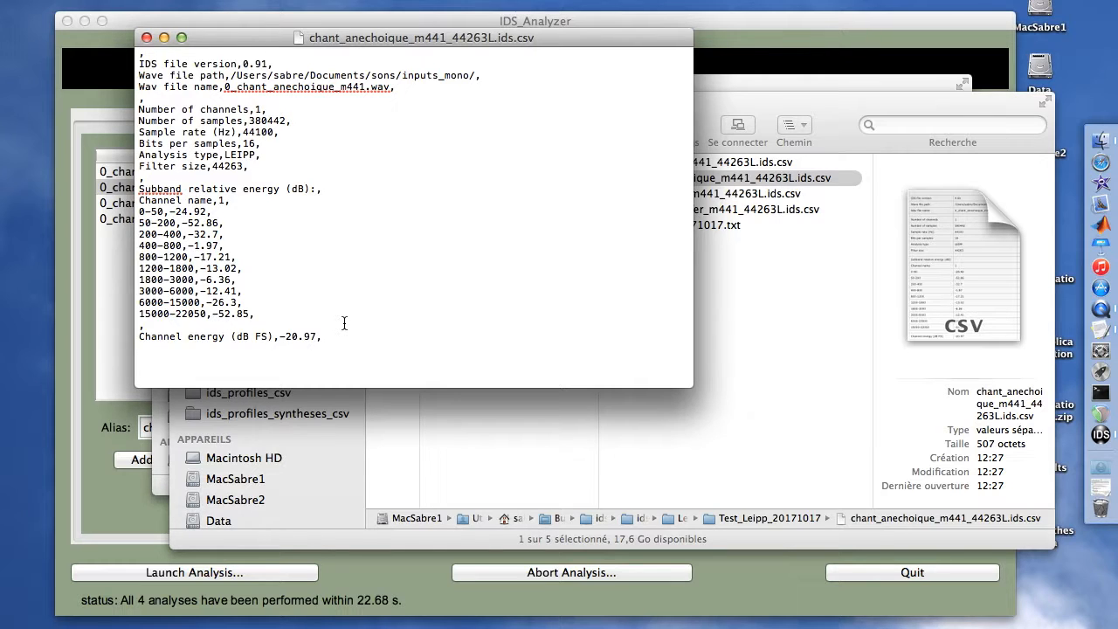
key(super+w)
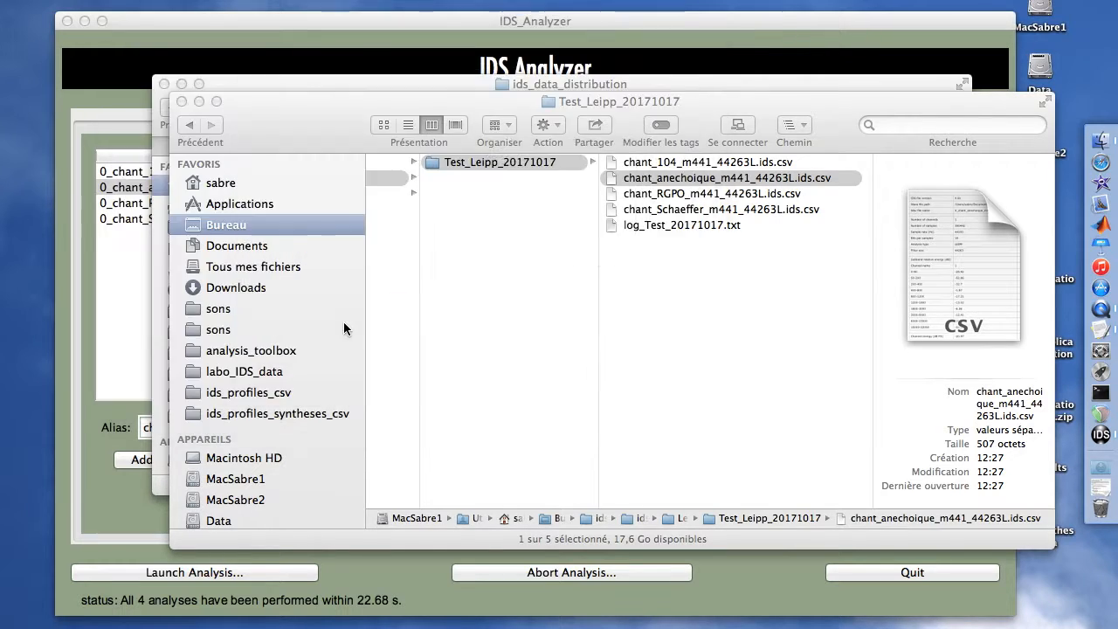
Preview chant_104_m441_44263L.ids.csv as a table with Quick Look, browse through the other csv profiles and back, and close the preview.
click(720, 375)
key(Up)
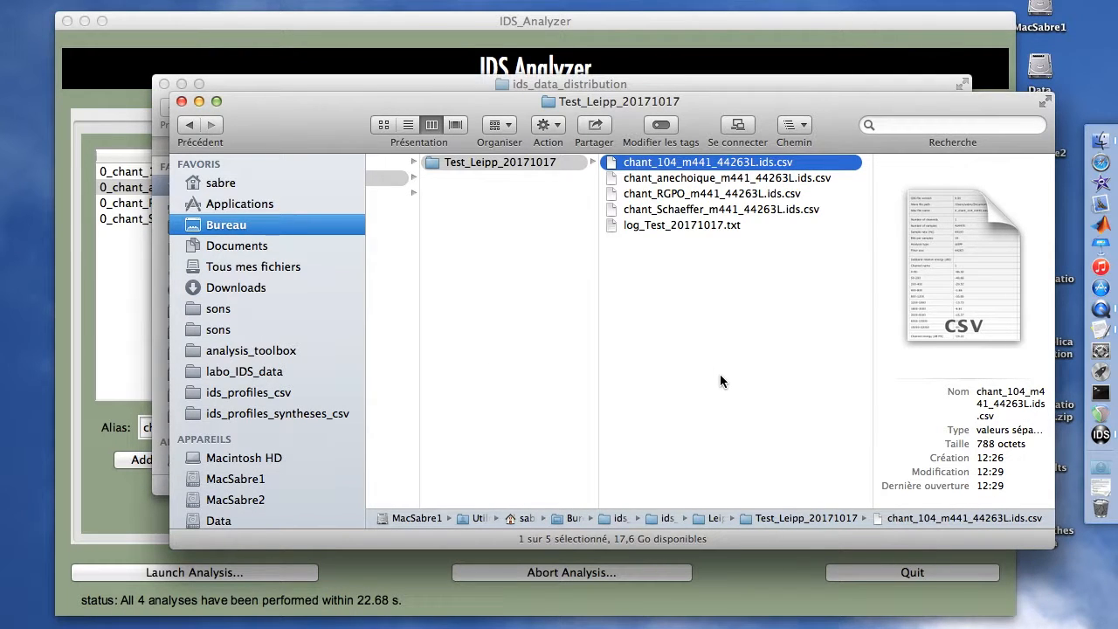
key(space)
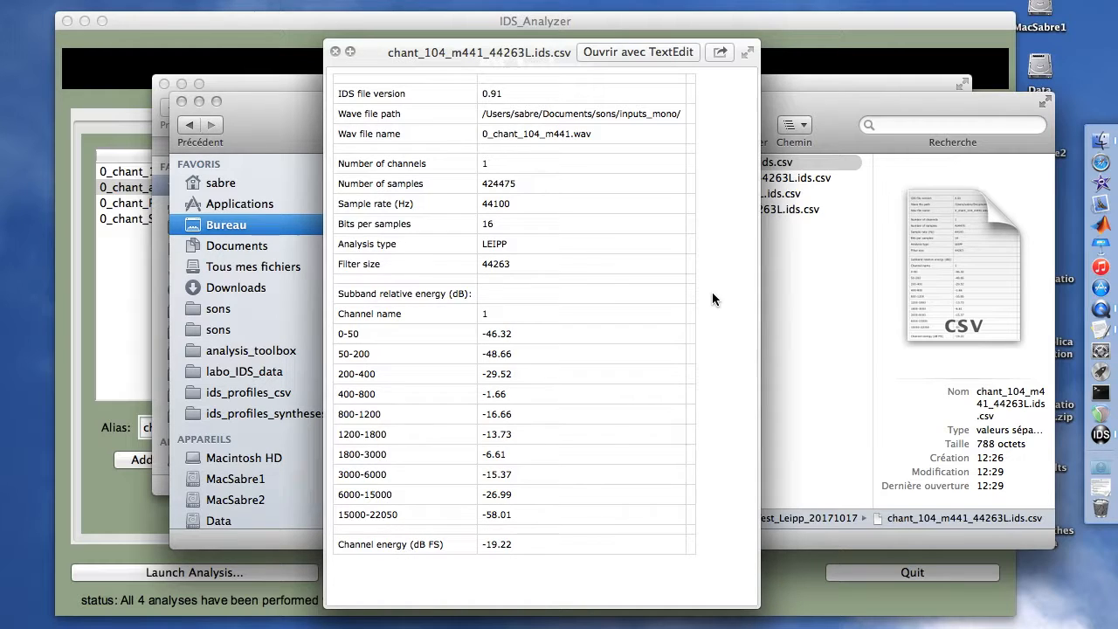
key(Down)
key(Down)
key(Down)
key(Up)
key(Up)
key(Up)
key(space)
Close the Test_Leipp_20171017 results folder window and switch back to IDS_Analyzer.
key(super+w)
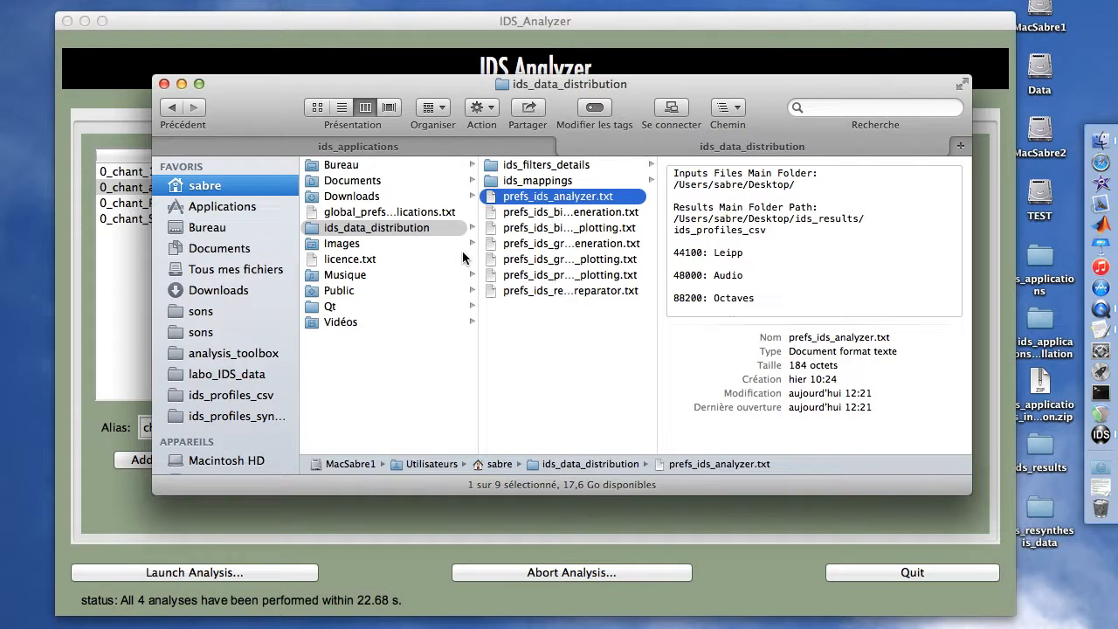
key(super+Tab)
key(super+Tab)
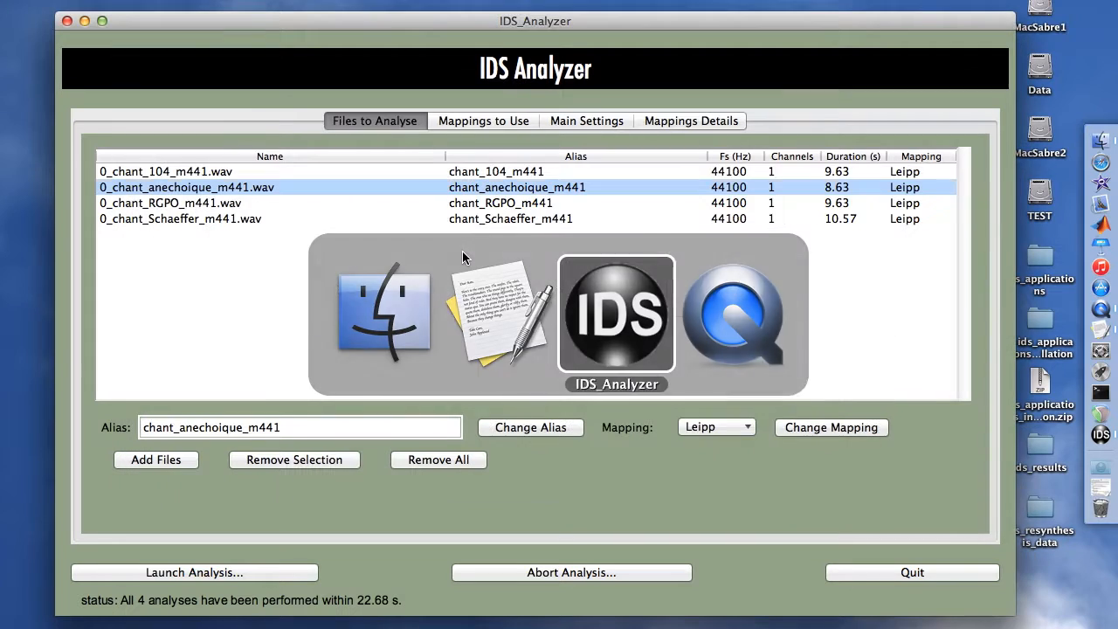